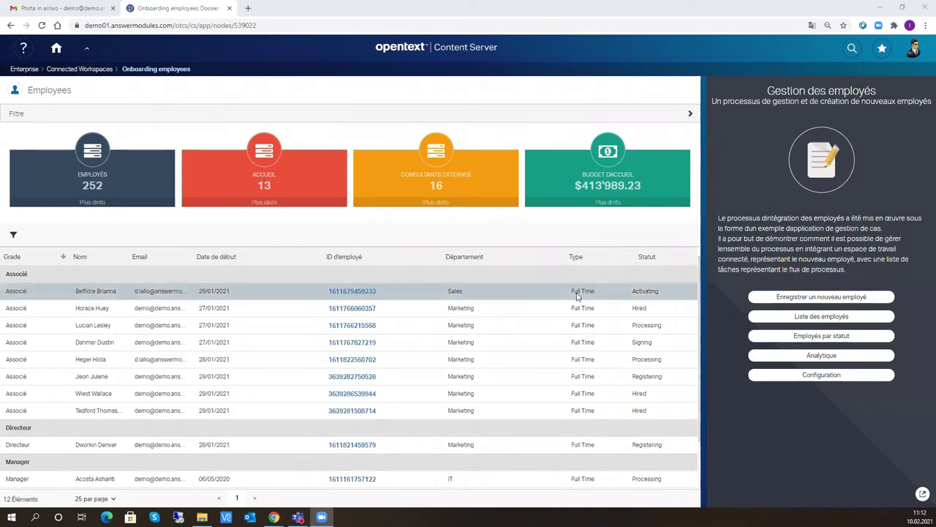
Expand the employee search filter, try the Employés par statut view, and return home after the error.
left_click(690, 113)
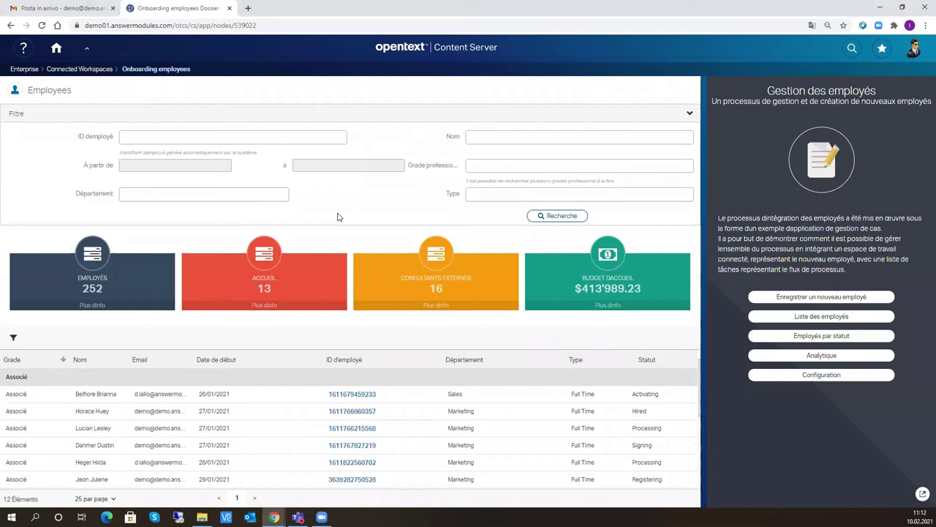
left_click(809, 335)
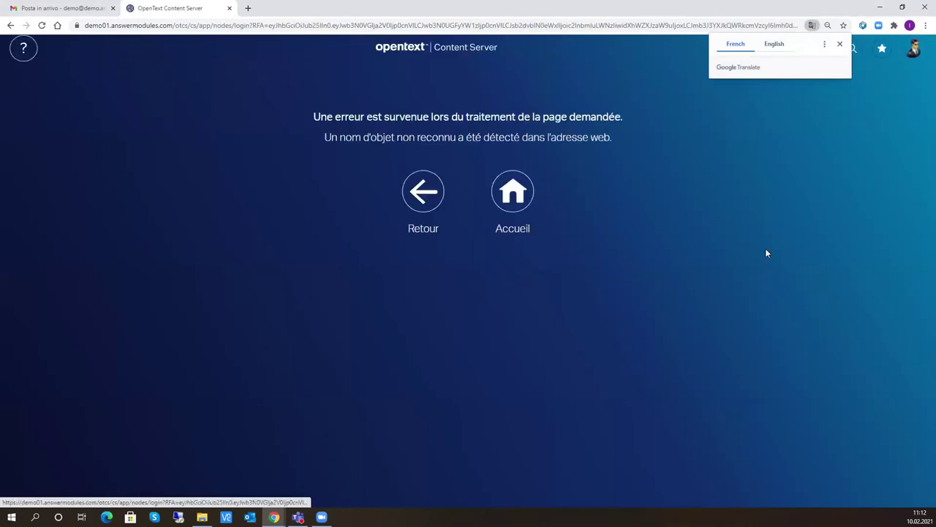
left_click(520, 198)
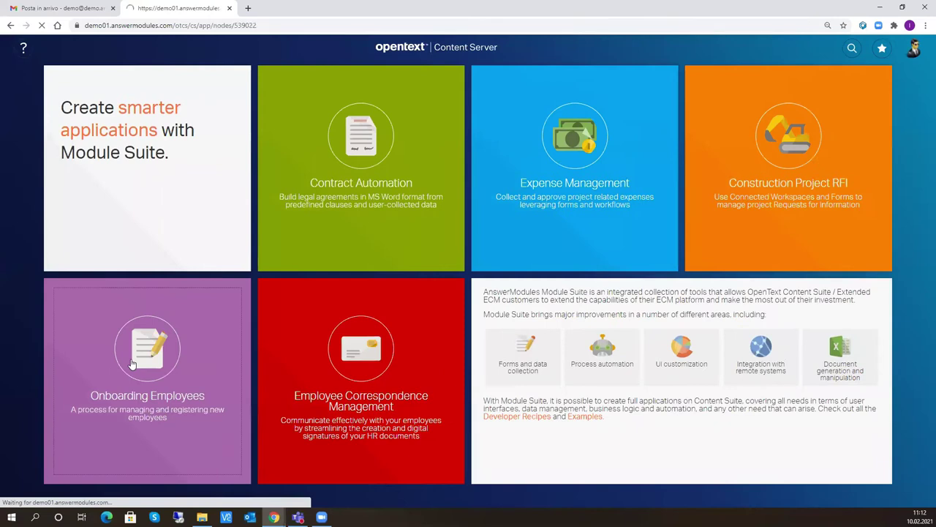
Reopen Onboarding Employees, view Employés par statut and Analytique, then start registering a new employee.
left_click(133, 363)
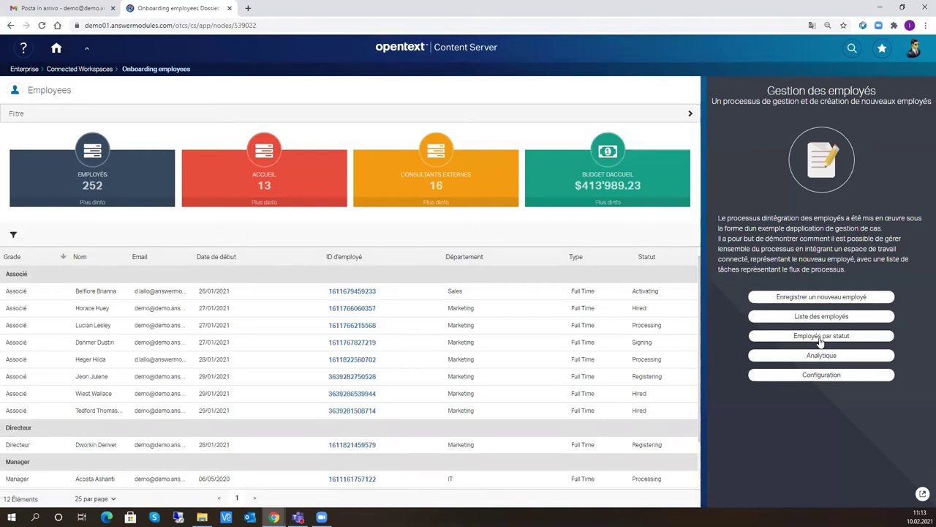
left_click(821, 338)
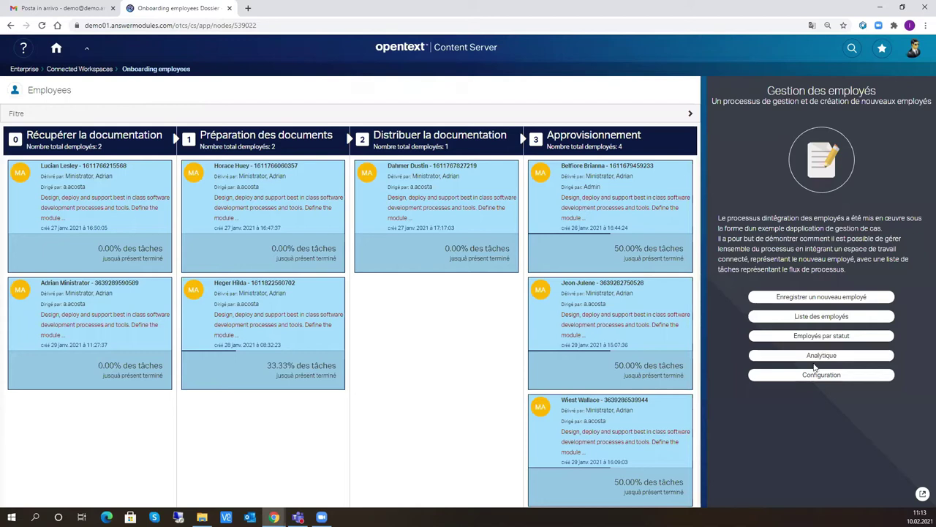
left_click(817, 356)
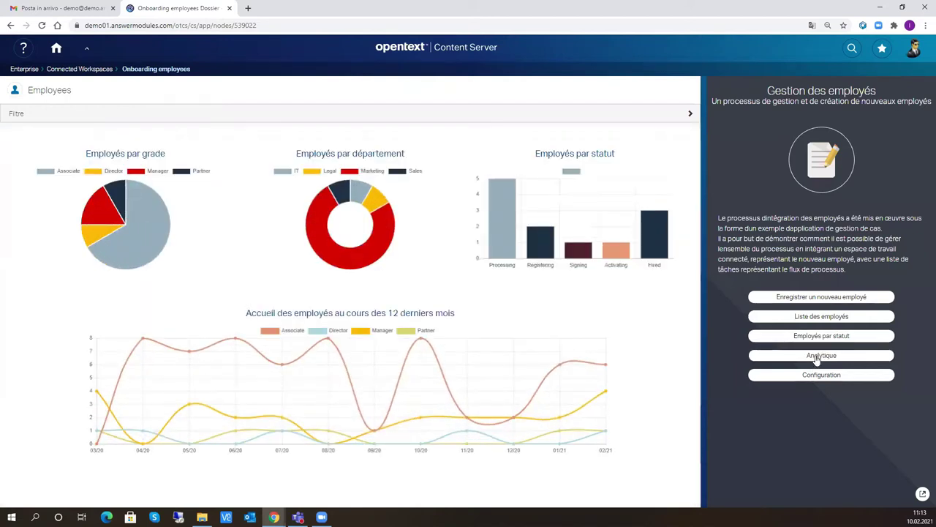
left_click(804, 297)
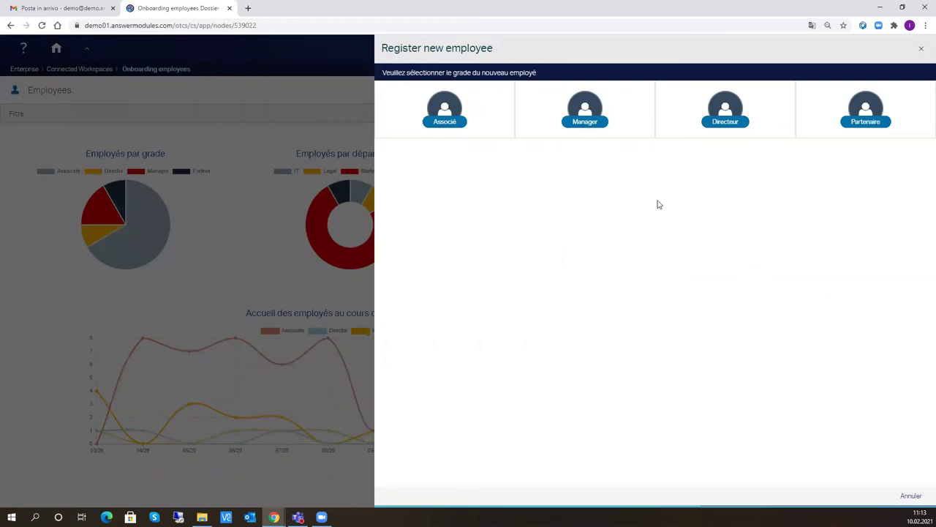
Choose Directeur, auto-fill from the new hire's employee ID, append 00 to the budget, and attempt saving.
left_click(727, 125)
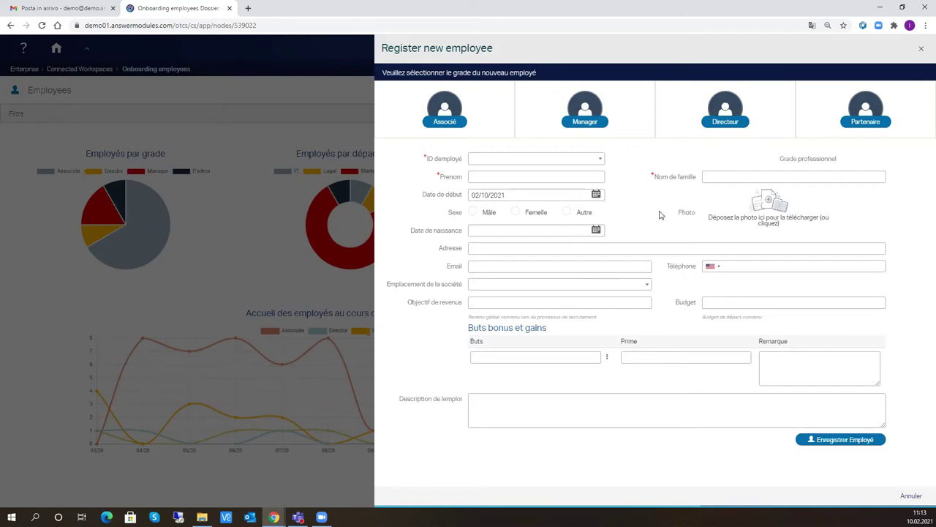
left_click(554, 164)
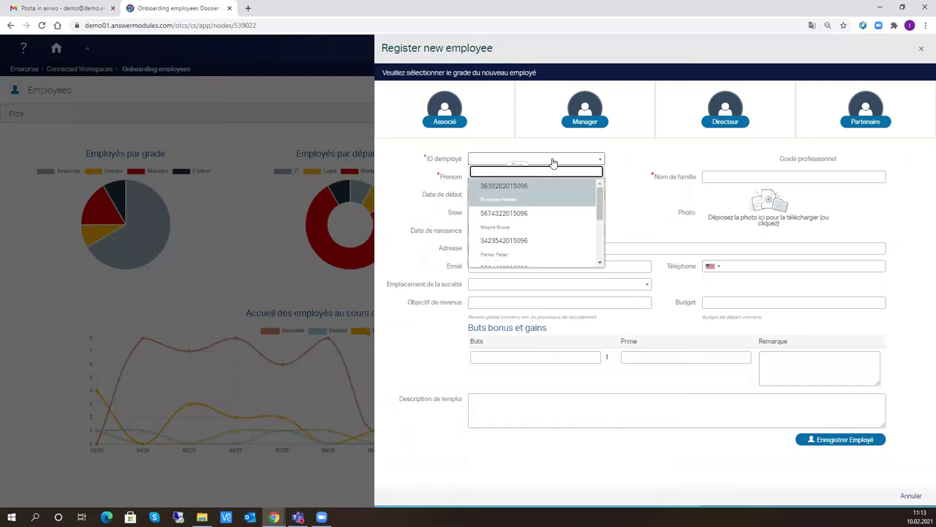
left_click(524, 201)
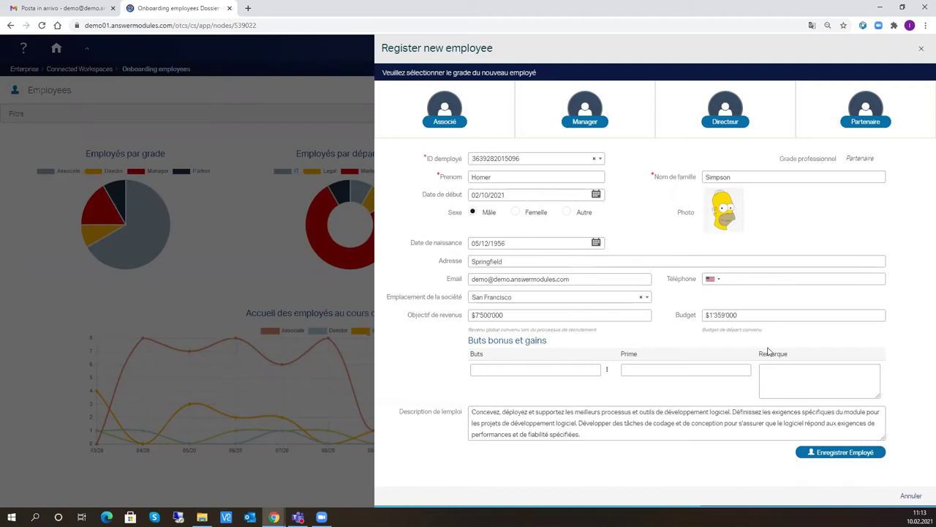
left_click(746, 316)
left_click(746, 316)
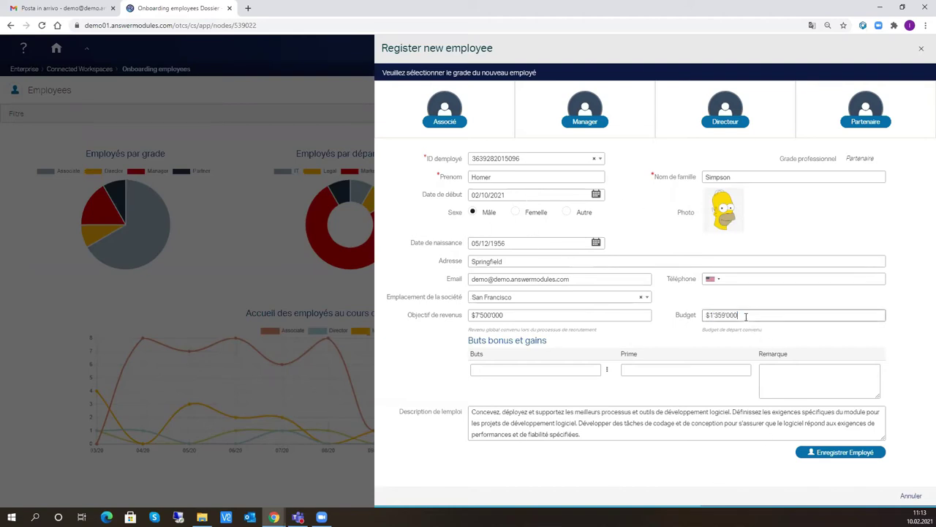
type("00")
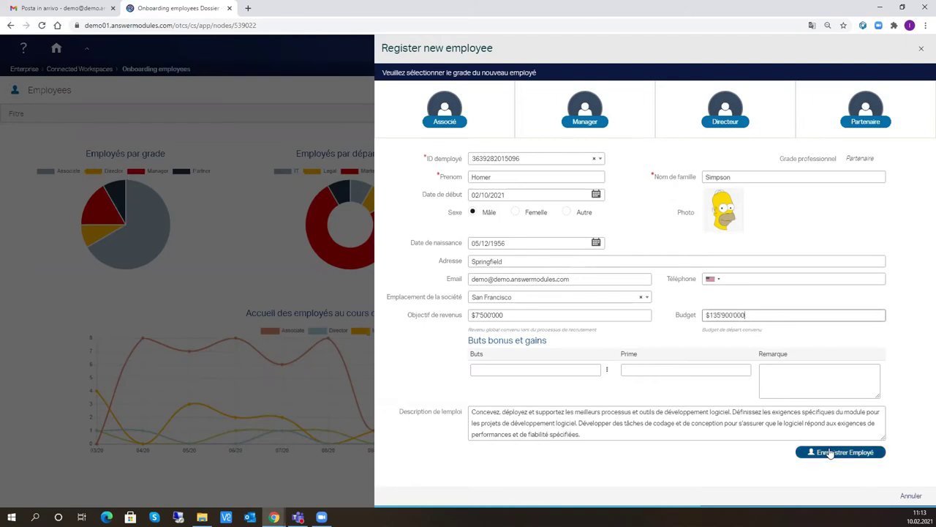
left_click(830, 451)
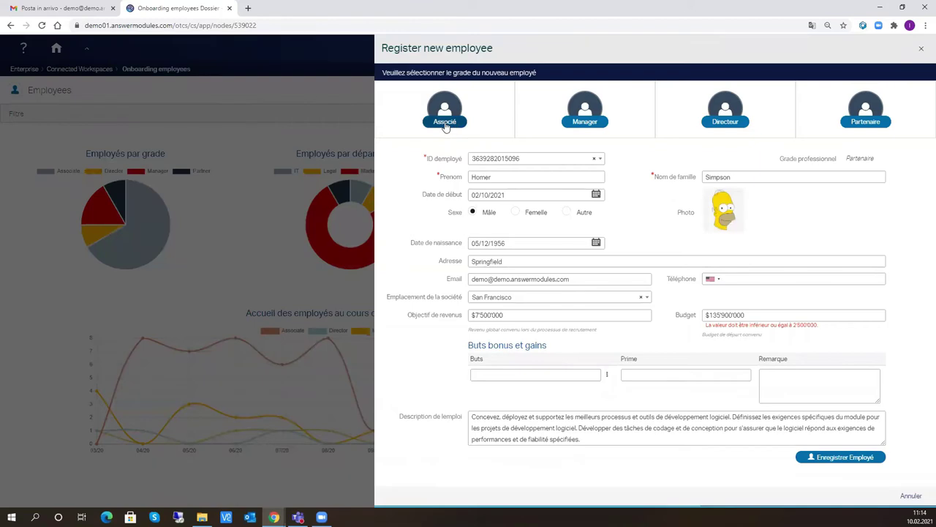
Switch the grade to Associé, auto-fill the form from the employee ID, and save the registration.
left_click(445, 122)
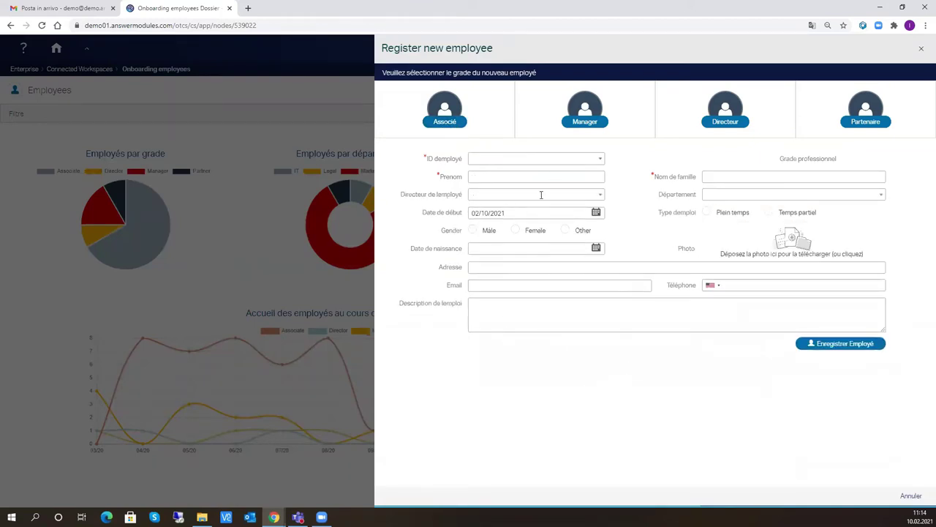
left_click(492, 161)
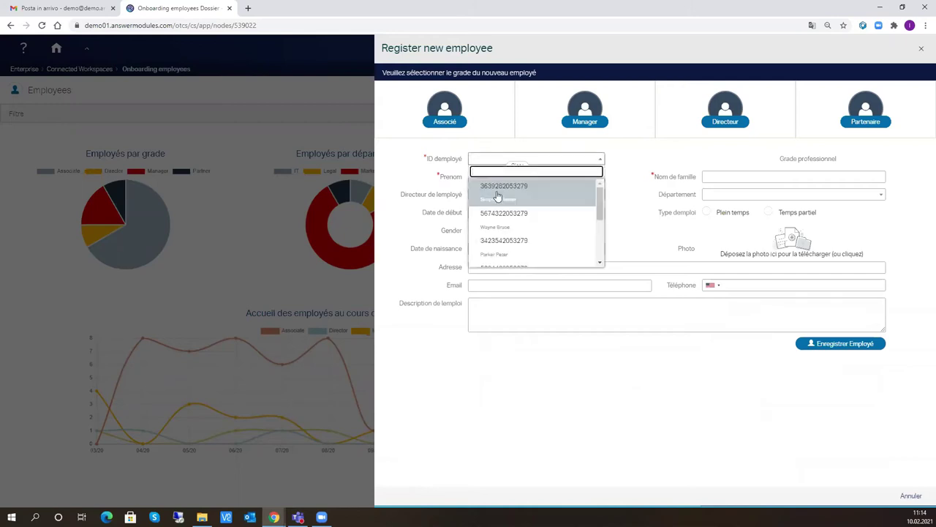
left_click(496, 193)
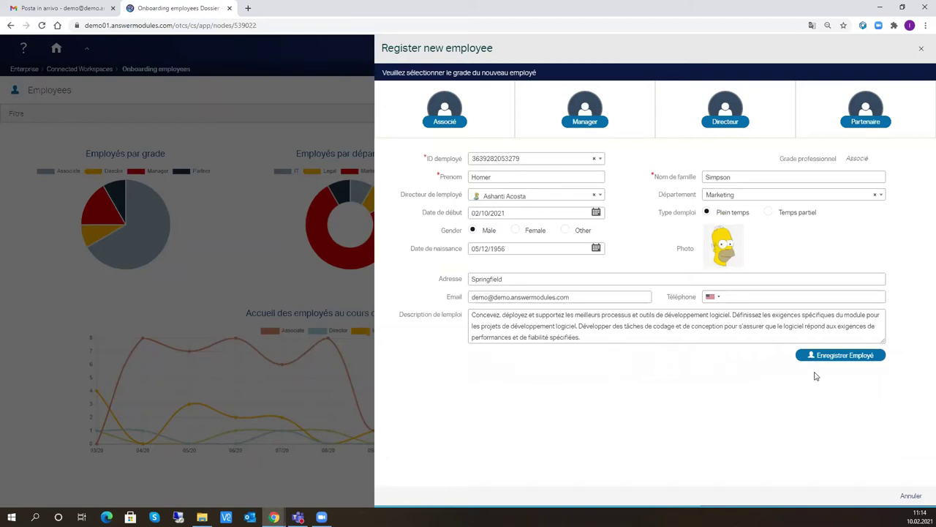
left_click(842, 357)
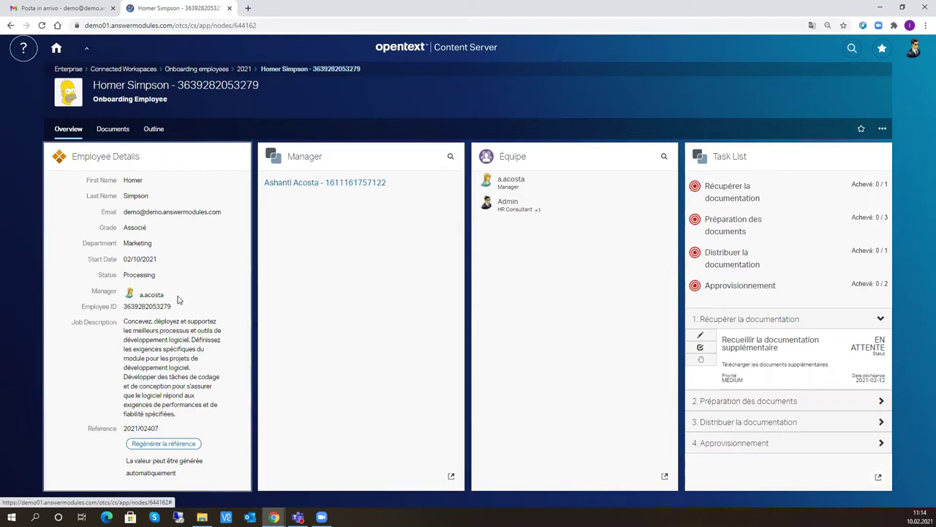
mouse_move(319, 184)
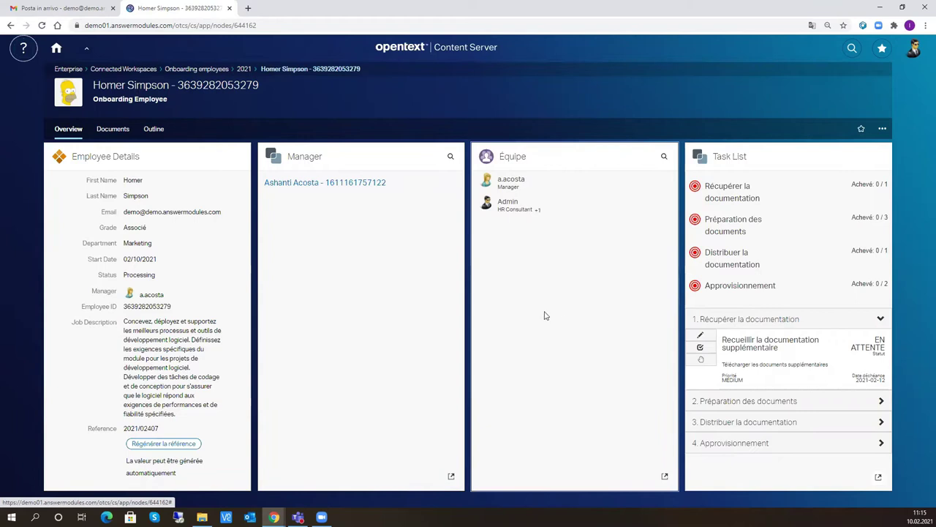
left_click(155, 133)
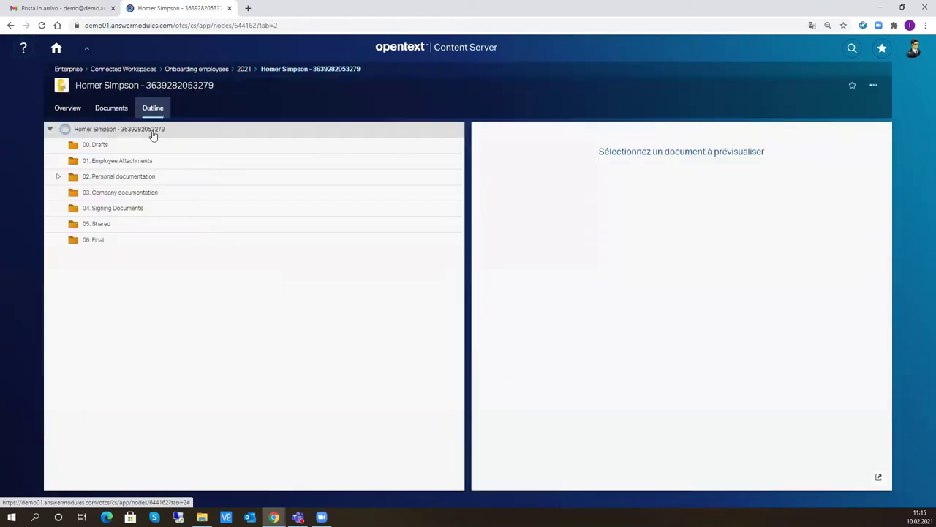
left_click(57, 178)
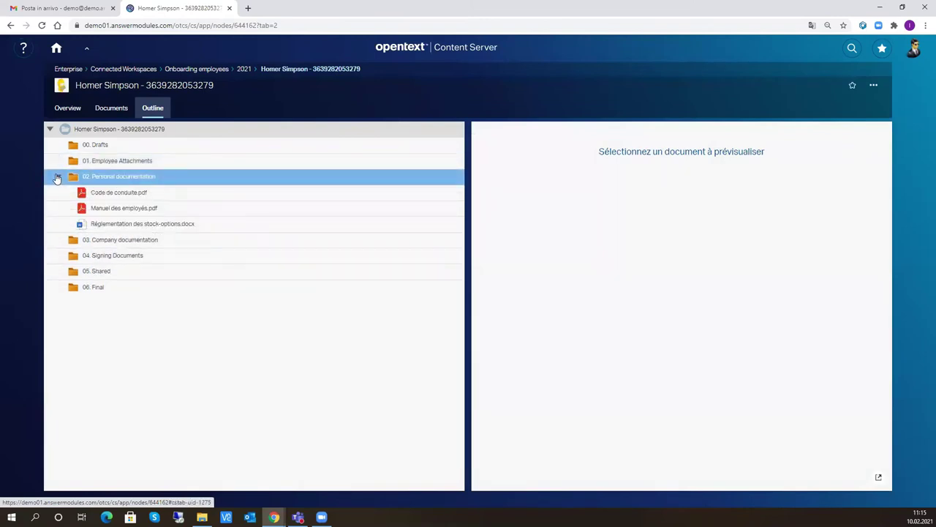
left_click(113, 193)
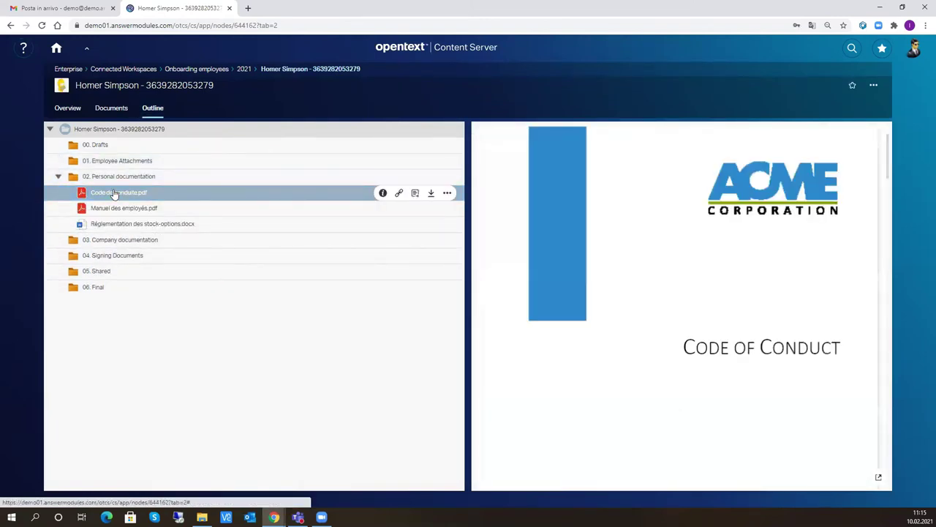
left_click(125, 211)
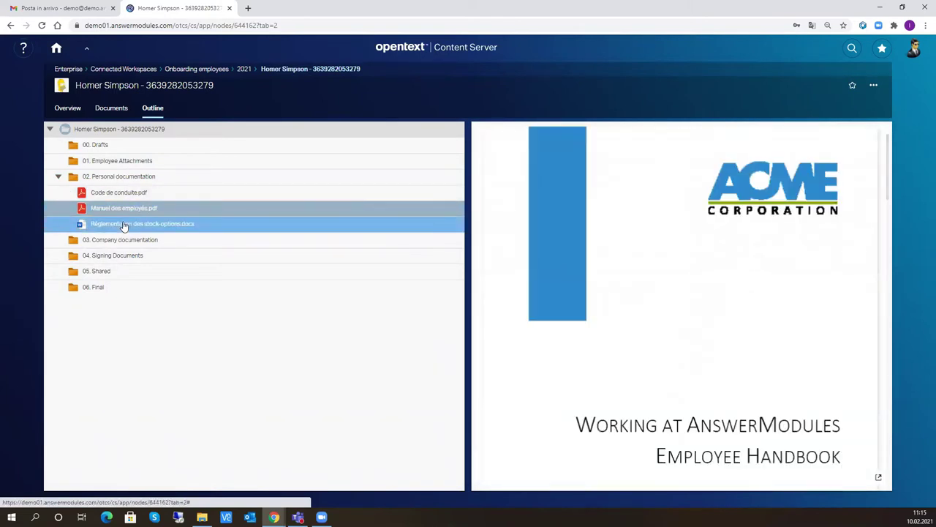
mouse_move(125, 226)
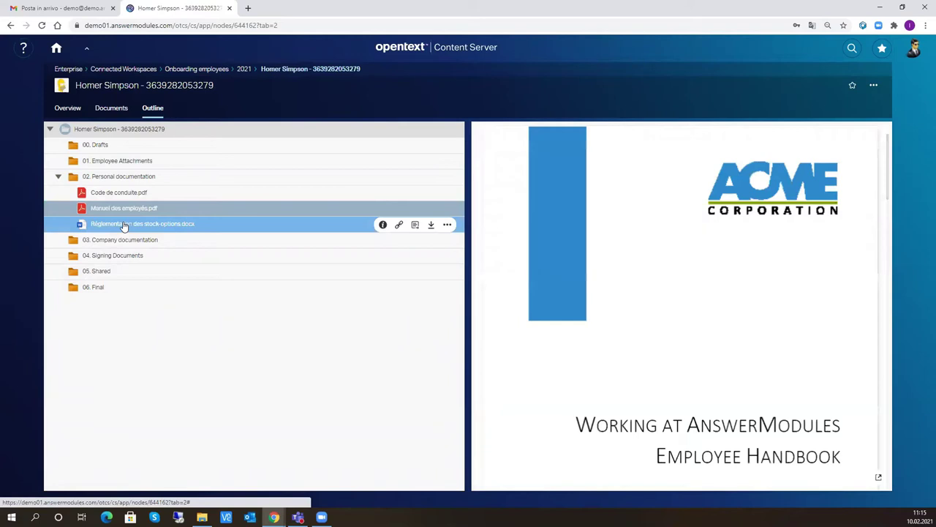
left_click(125, 226)
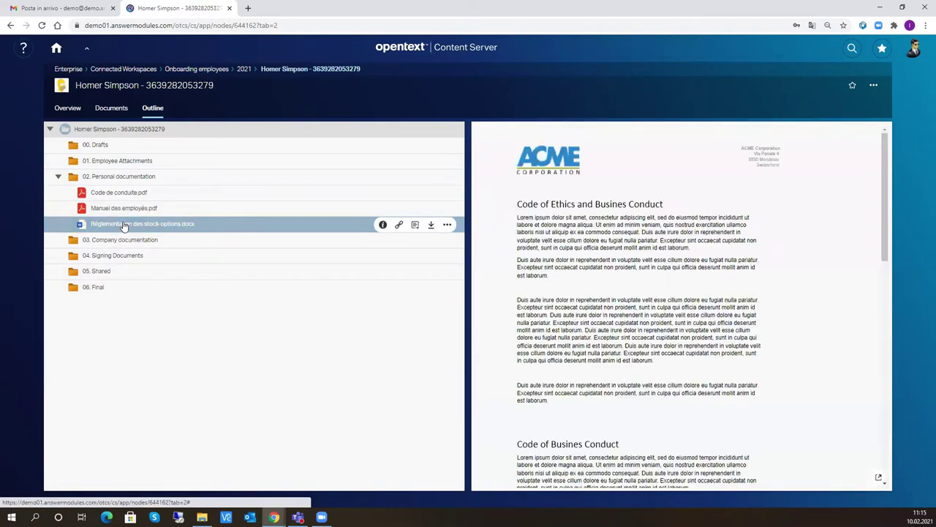
left_click(68, 108)
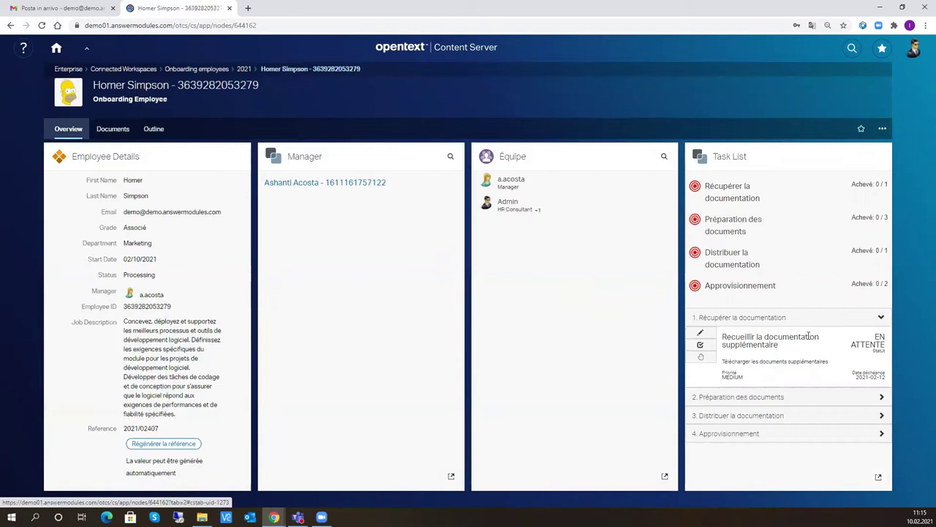
Expand the document preparation tasks and open 'Recueillir la documentation supplémentaire' for editing.
left_click(882, 398)
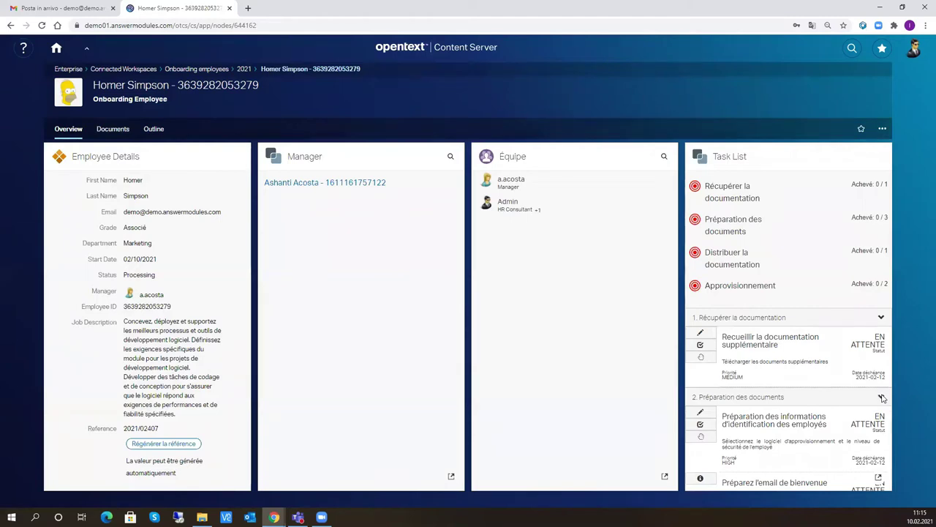
left_click(702, 335)
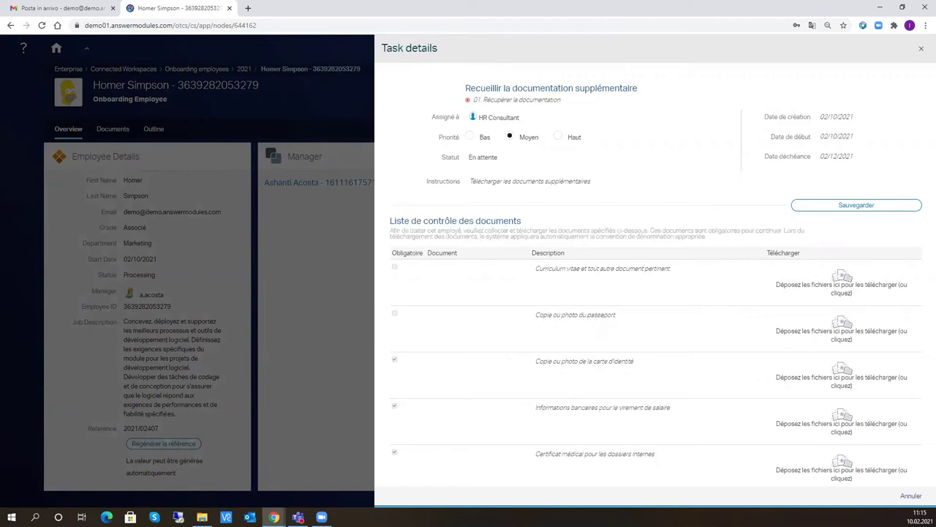
Upload the passport, ID card and bank details PDFs to their checklist rows.
left_click_drag(0, 219, 824, 342)
left_click_drag(188, 342, 803, 384)
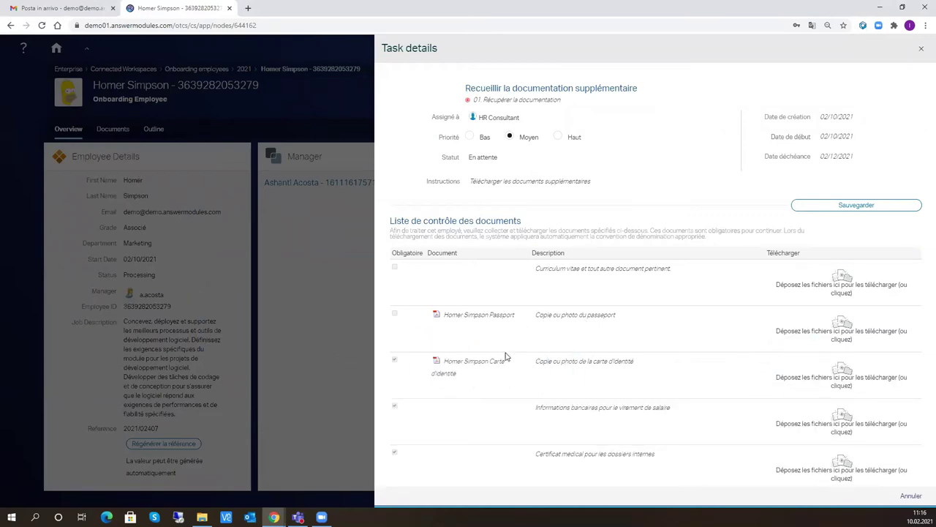
scroll(550, 392, "down", 1)
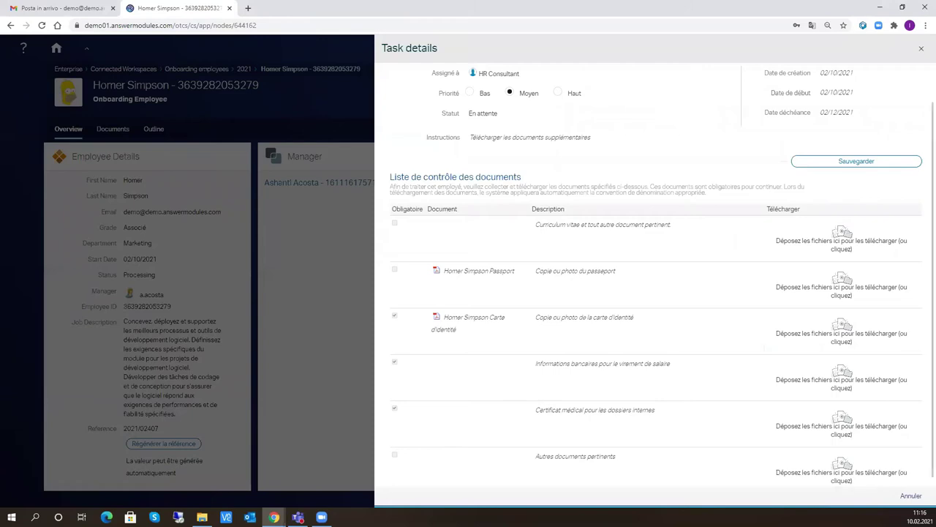
left_click_drag(38, 208, 852, 386)
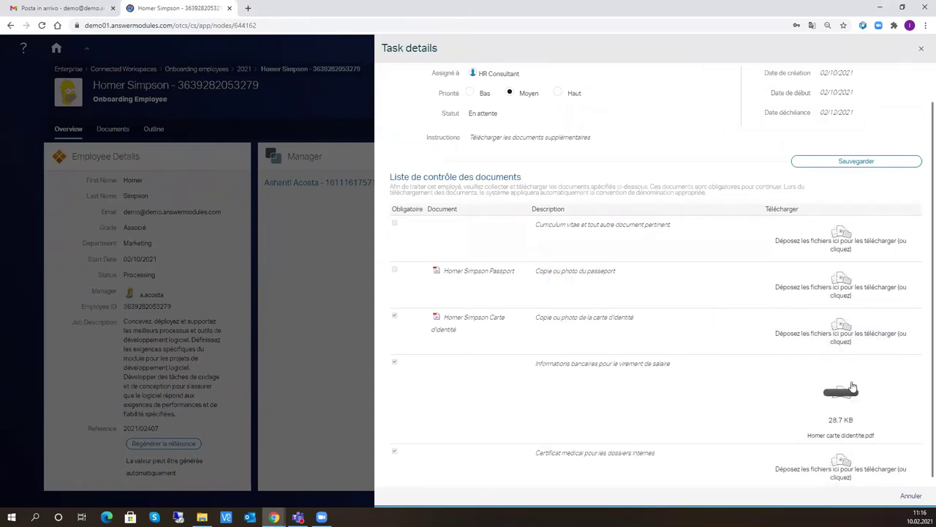
Save, dismiss the missing-documents warning, add the medical certificate, and save again to complete the task.
left_click(844, 165)
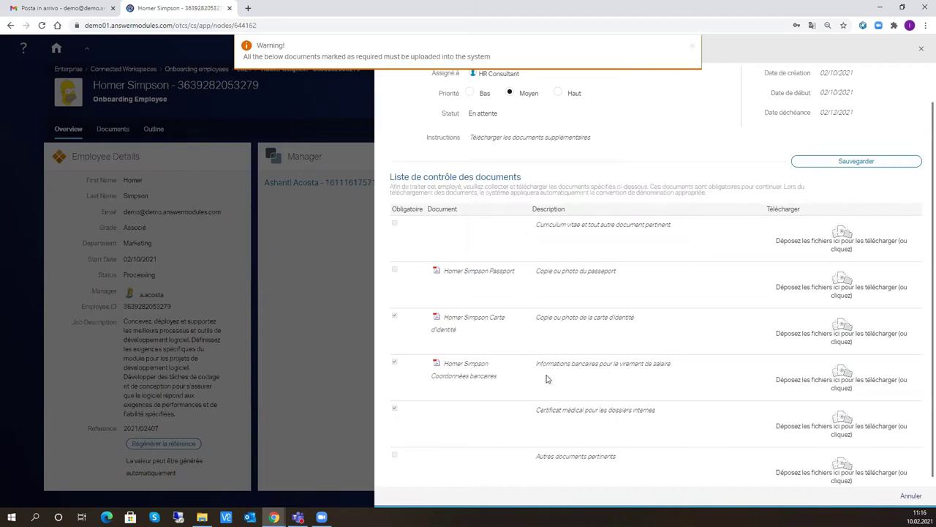
left_click(692, 49)
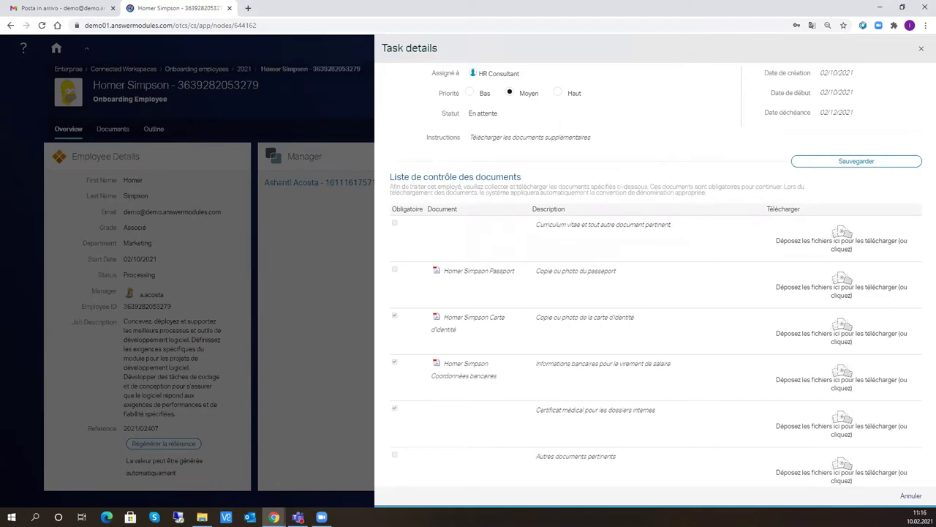
left_click_drag(0, 337, 823, 432)
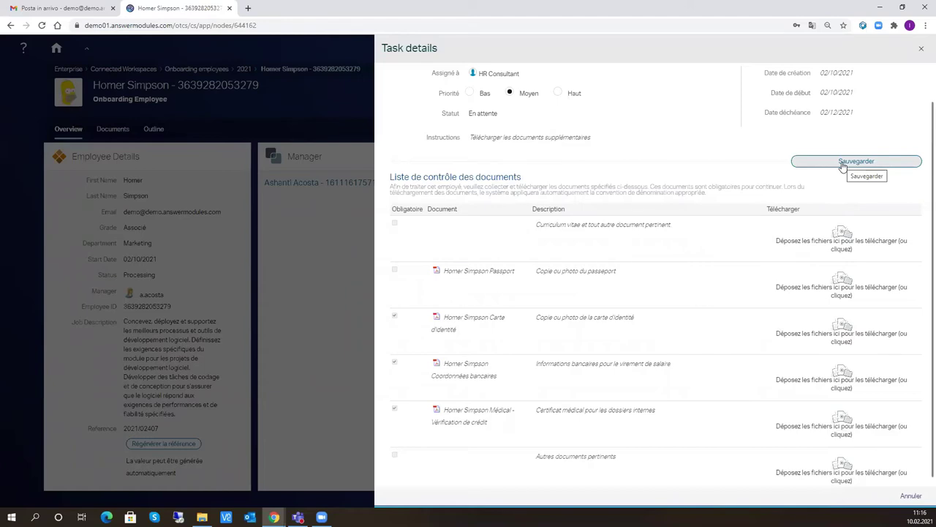
left_click(843, 162)
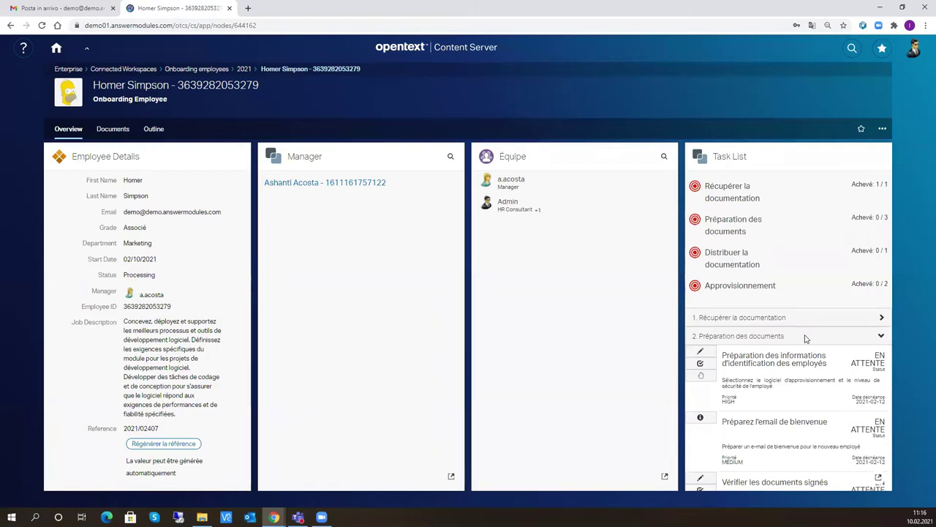
Expand the Récupérer la documentation group and open the employee identification preparation task's details.
left_click(880, 318)
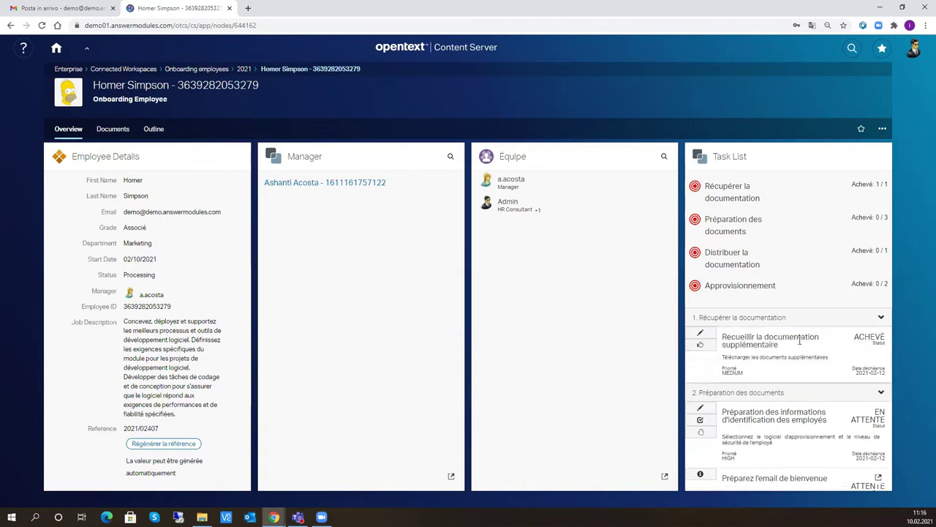
scroll(799, 341, "down", 1)
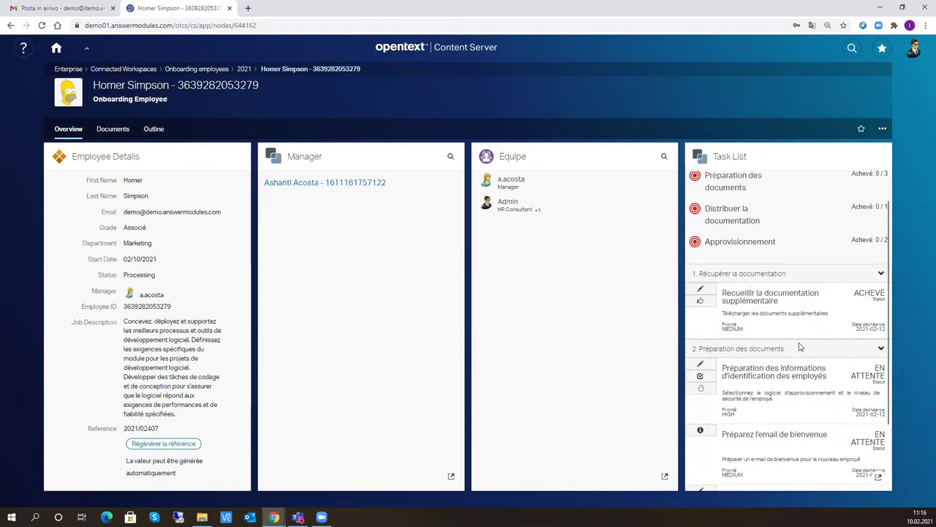
left_click(699, 368)
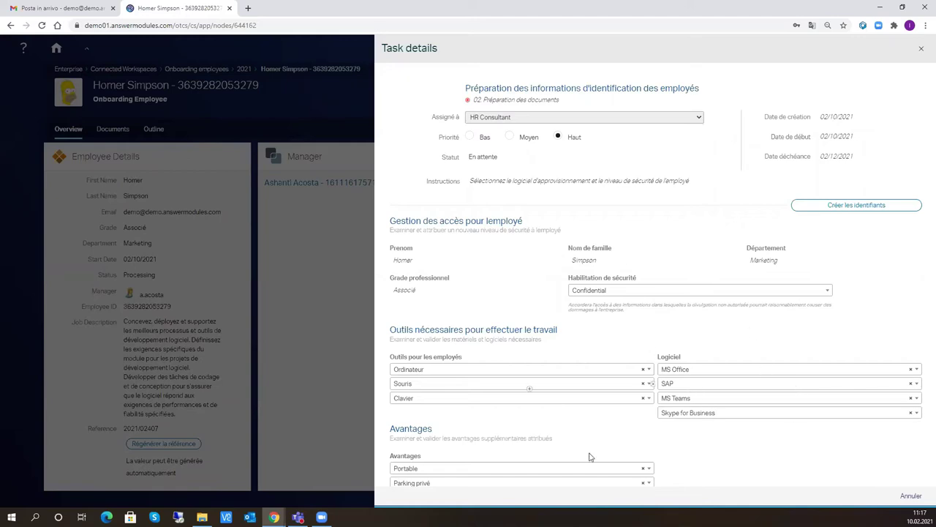
scroll(740, 456, "down", 1)
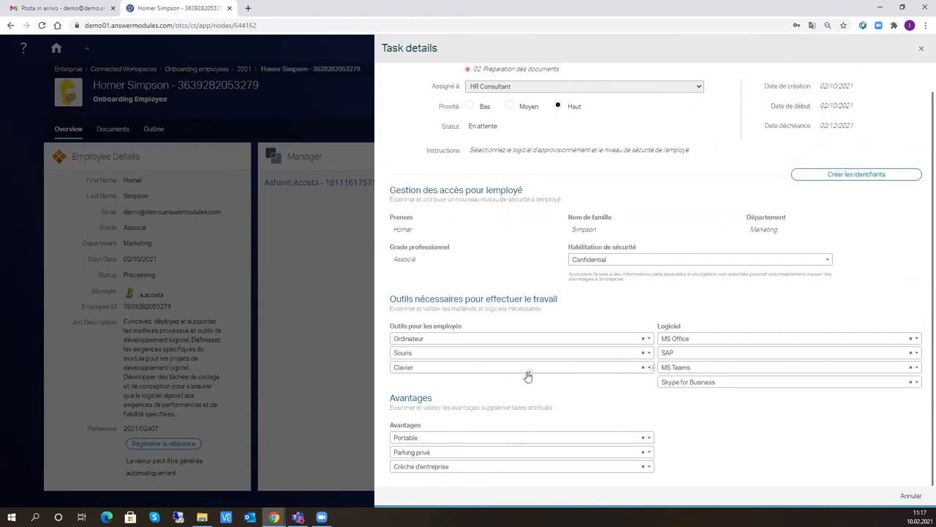
Add Imprimant as a new employee tool and create the identification credentials.
left_click(528, 374)
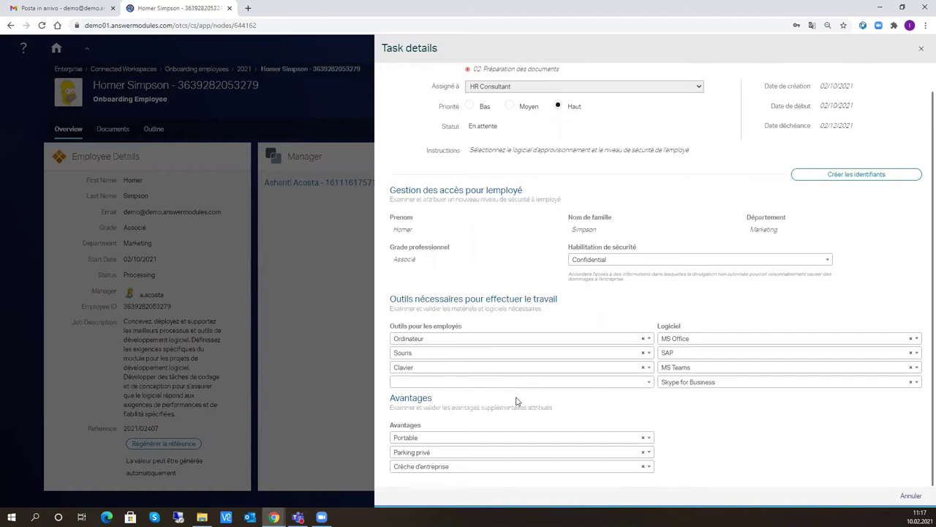
left_click(488, 382)
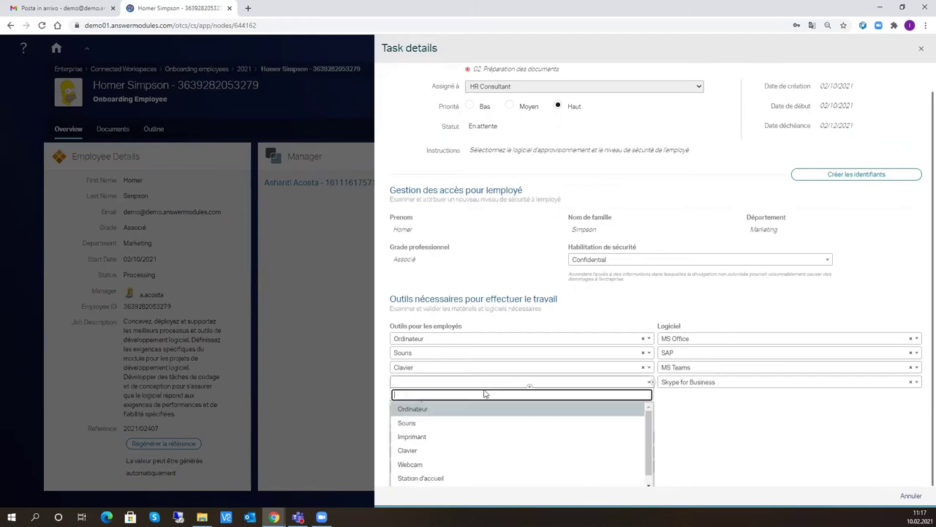
left_click(403, 437)
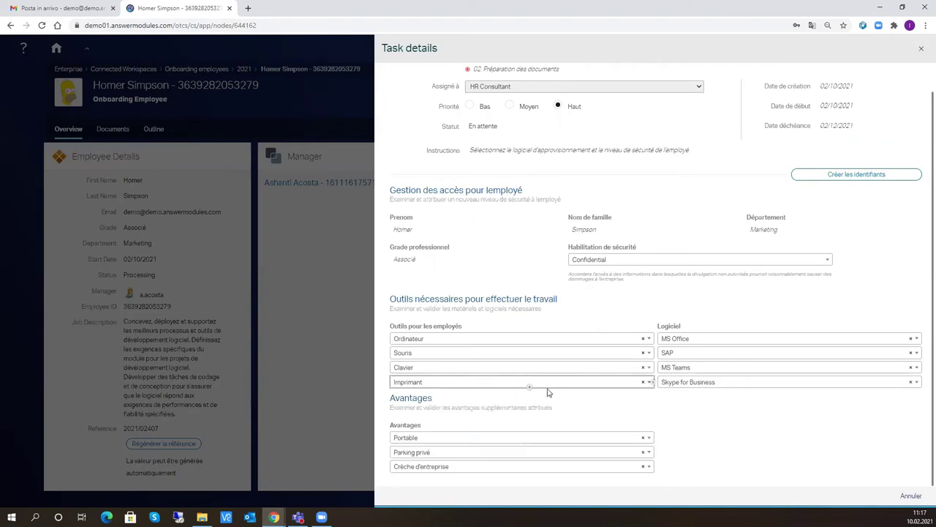
left_click(859, 178)
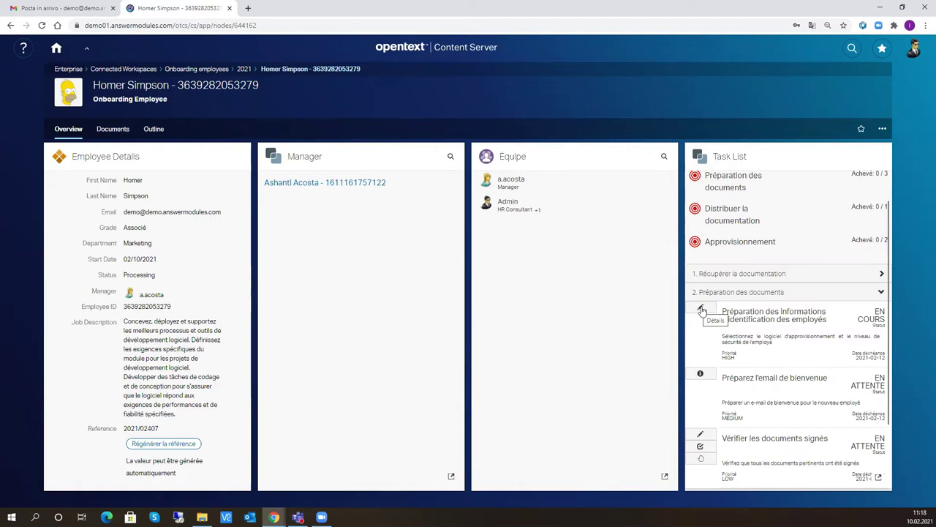
left_click(701, 309)
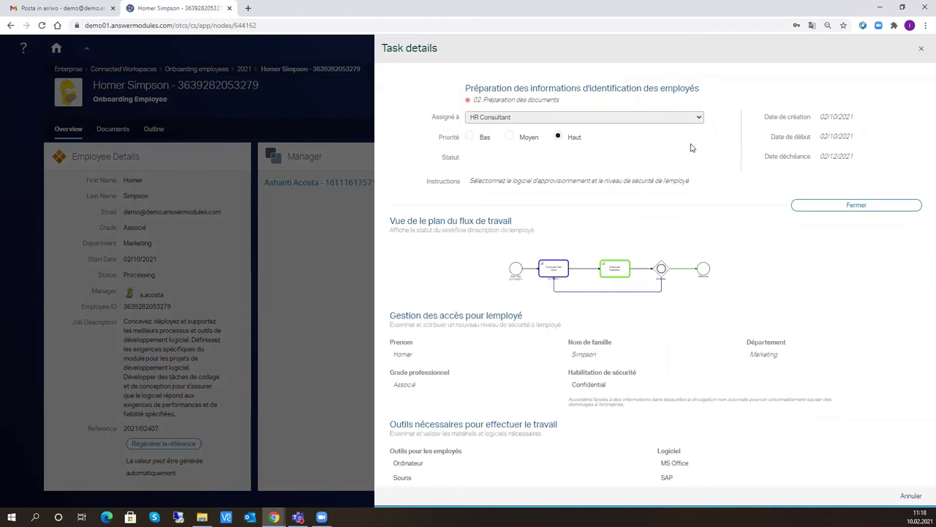
left_click(920, 51)
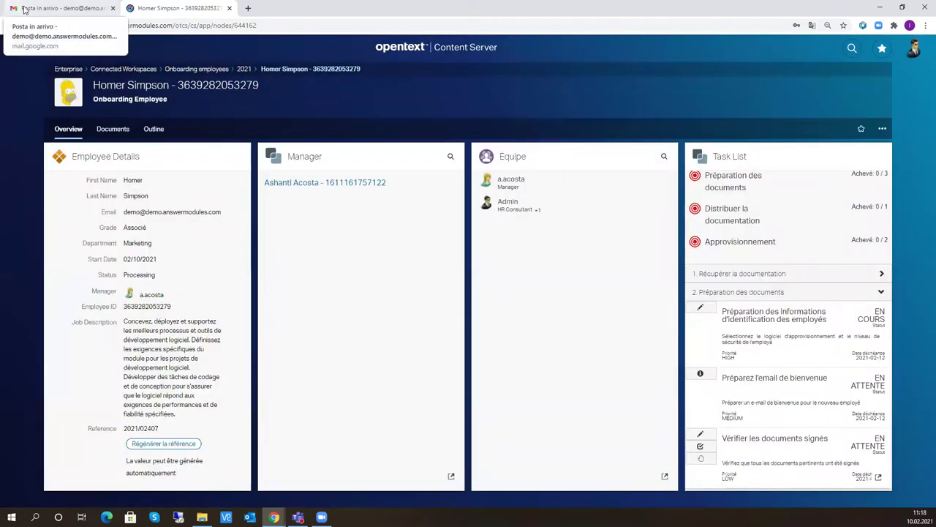
Switch to Gmail and read the employee-creation email sent to the manager.
left_click(49, 10)
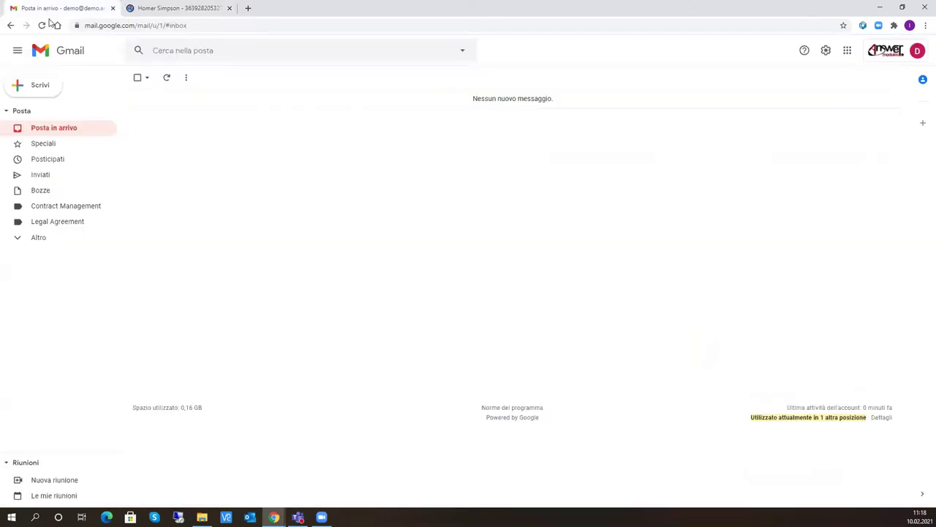
left_click(56, 130)
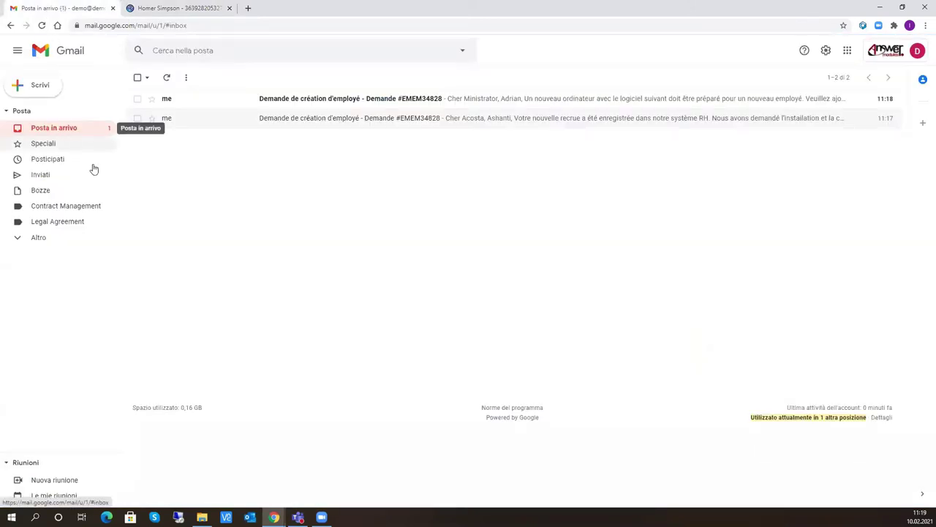
left_click(292, 120)
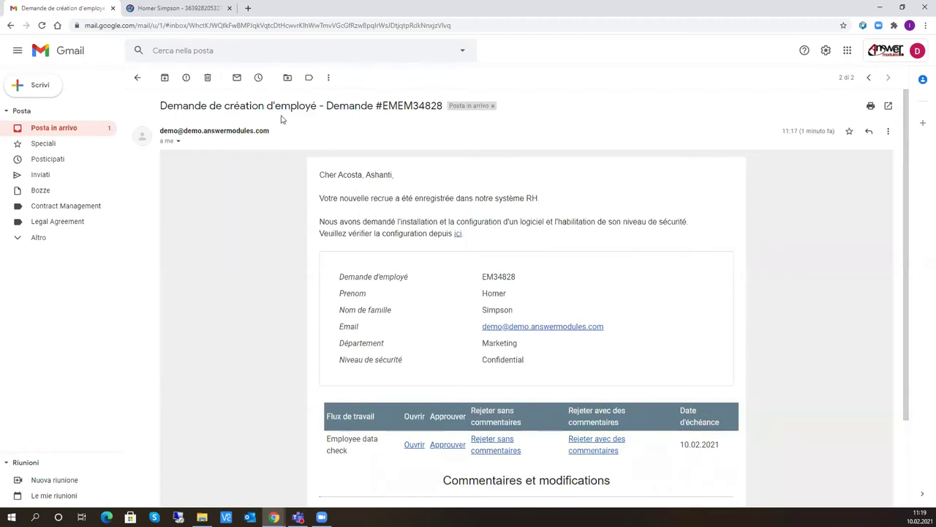
Open the newest 'Demande de création d'employé' email and follow its Ouvrir link to the finalization form.
left_click(53, 132)
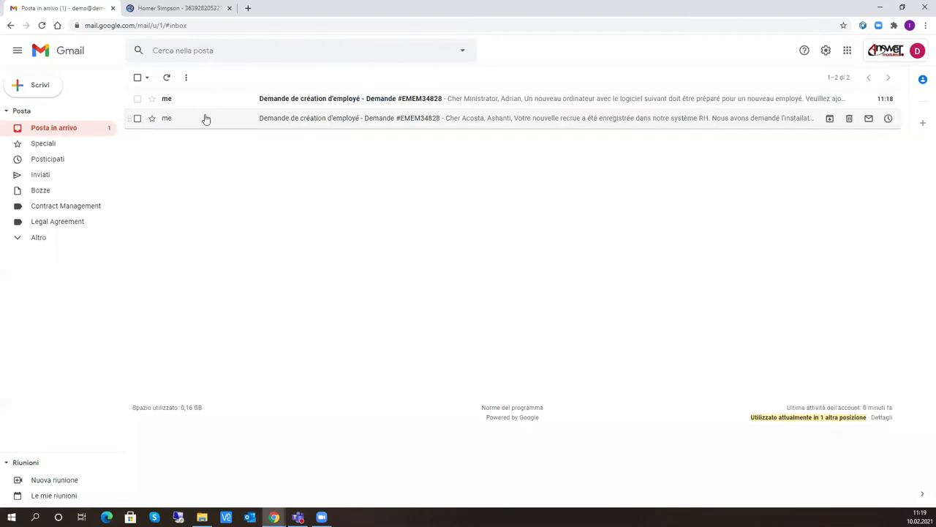
left_click(276, 100)
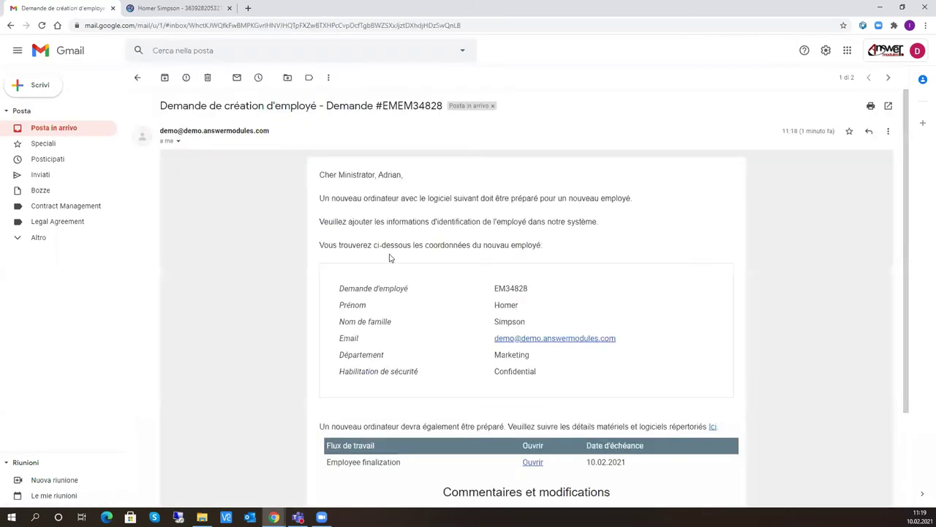
left_click(531, 463)
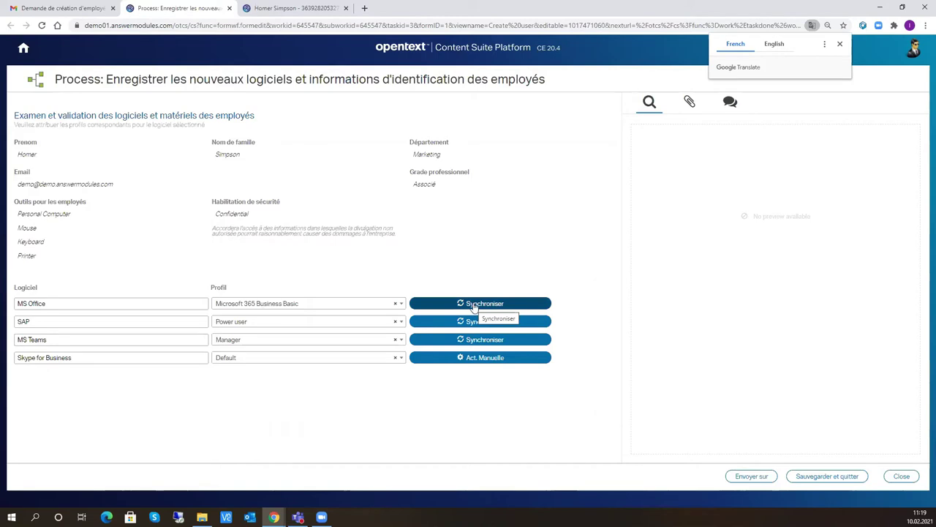
Synchronise MS Office, SAP and MS Teams Manager, manually activate Skype for Business, then submit the form.
left_click(474, 304)
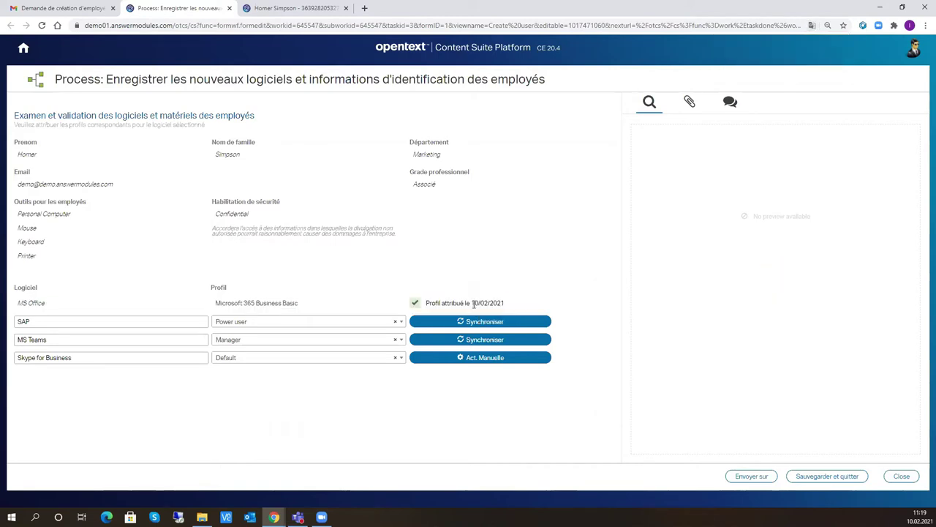
left_click(475, 323)
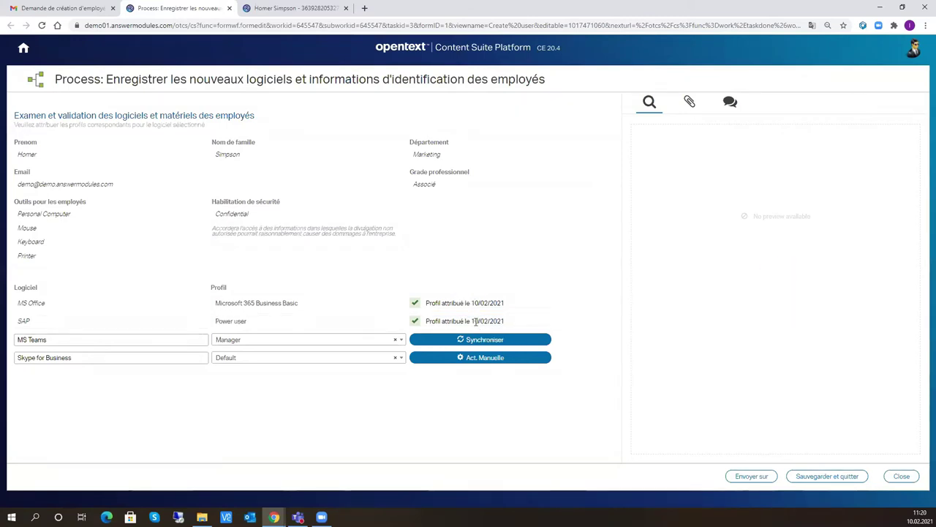
left_click(471, 340)
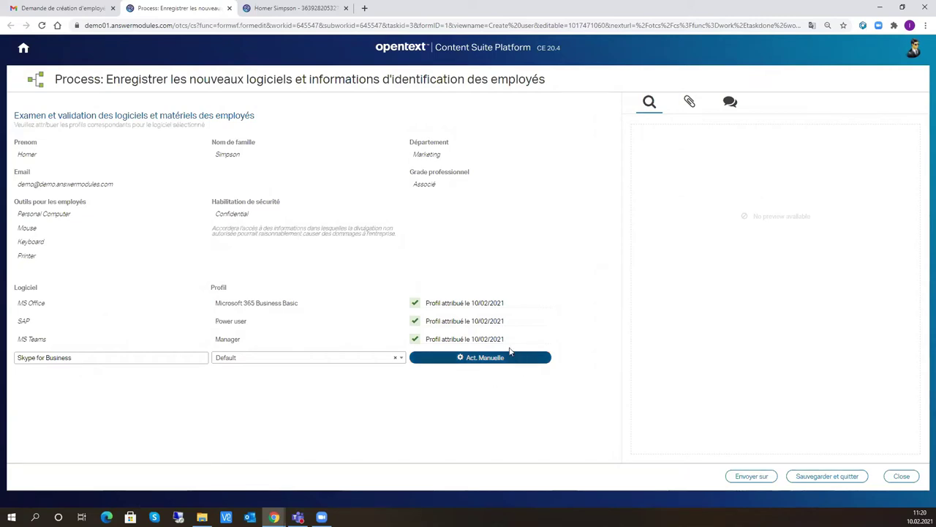
left_click(454, 360)
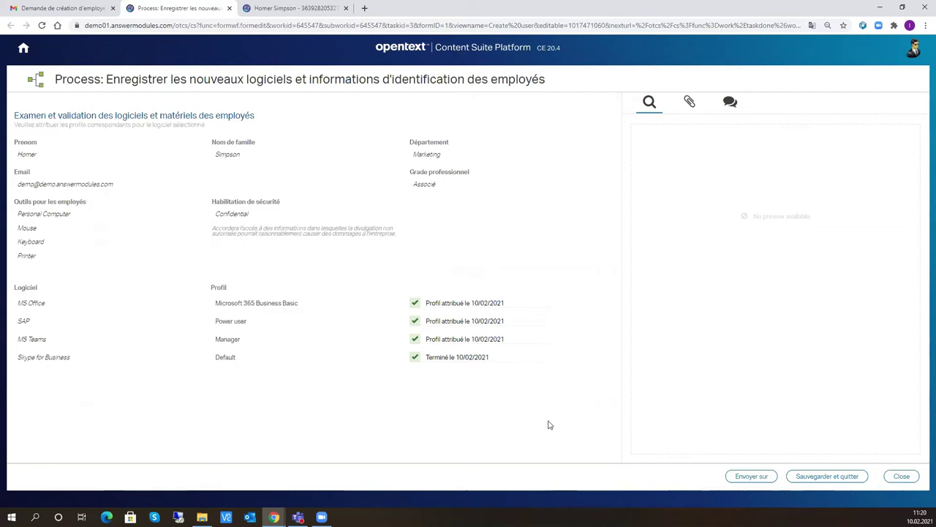
left_click(745, 477)
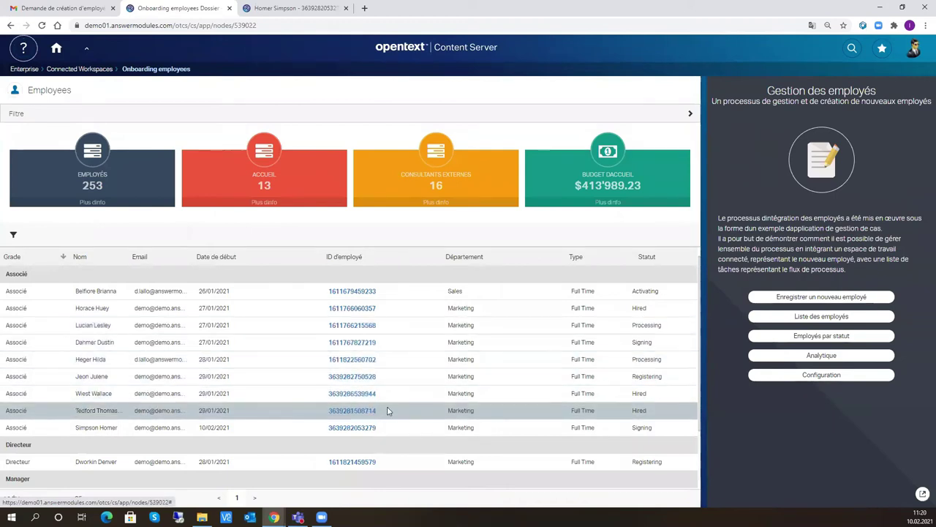
Open the new hire's workspace from the employee ID link and show the profile avatar's account options.
left_click(341, 434)
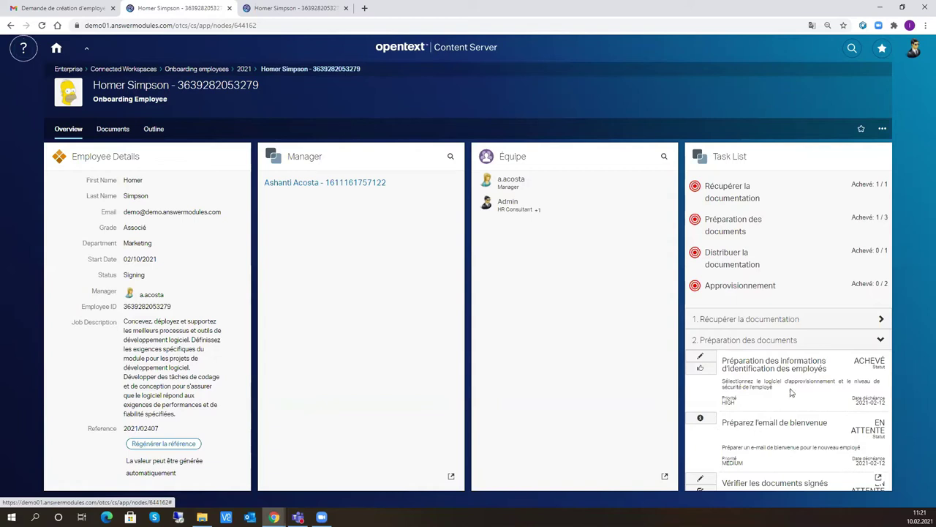
left_click(914, 50)
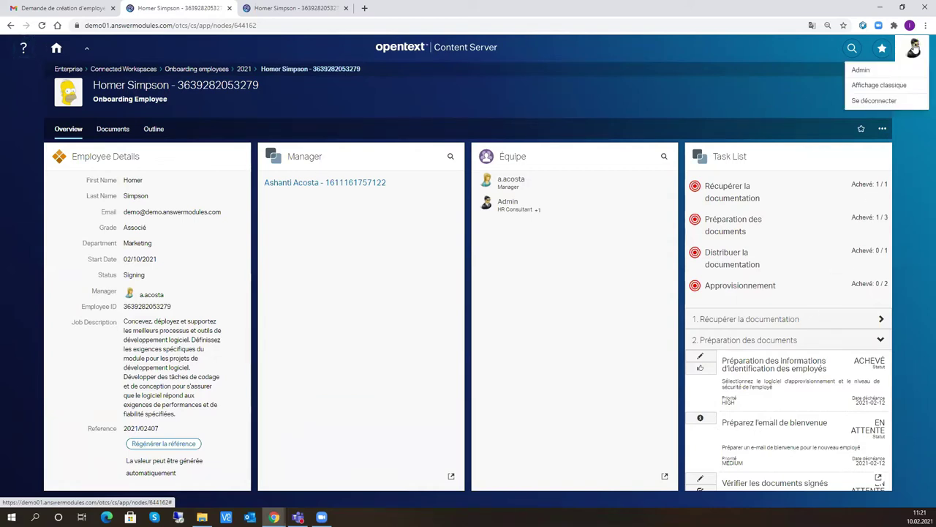
Log out, sign in with the manager's saved login, and open the Onboarding Employees list.
left_click(879, 100)
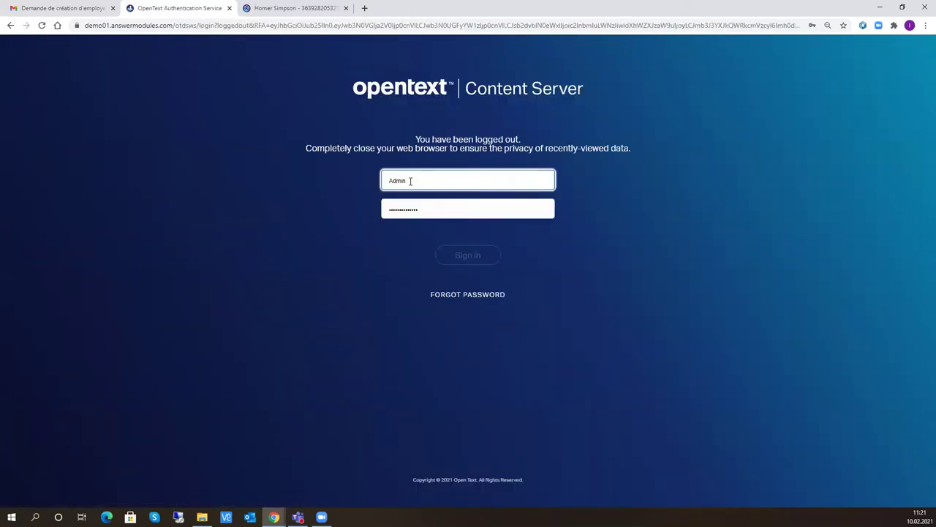
left_click(422, 185)
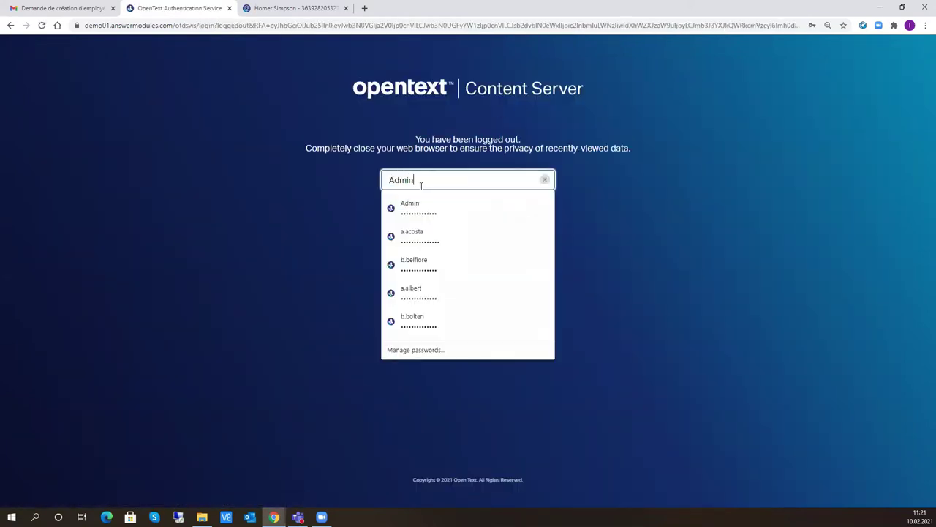
left_click(419, 236)
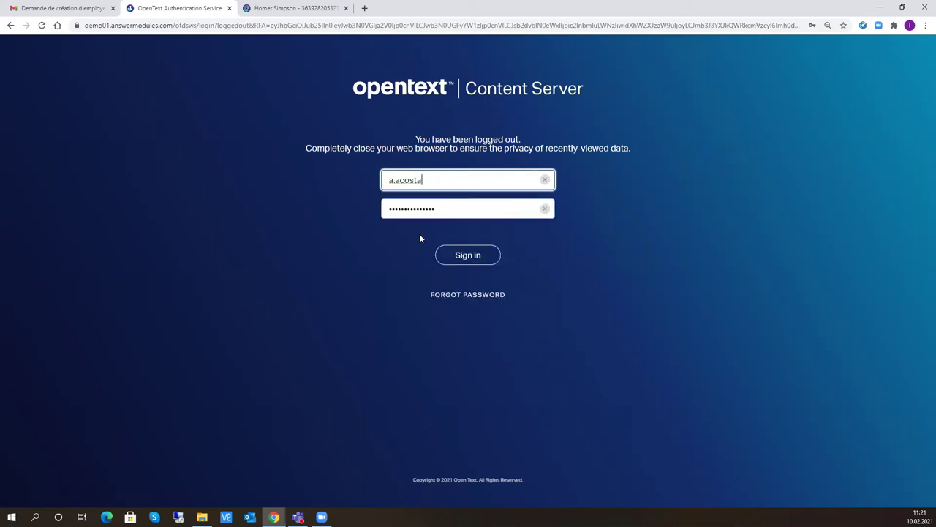
left_click(470, 255)
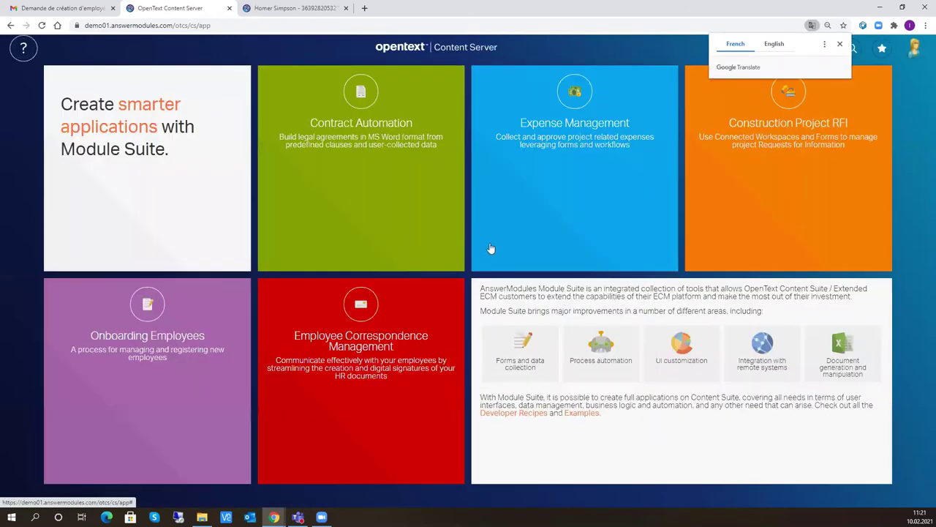
left_click(177, 372)
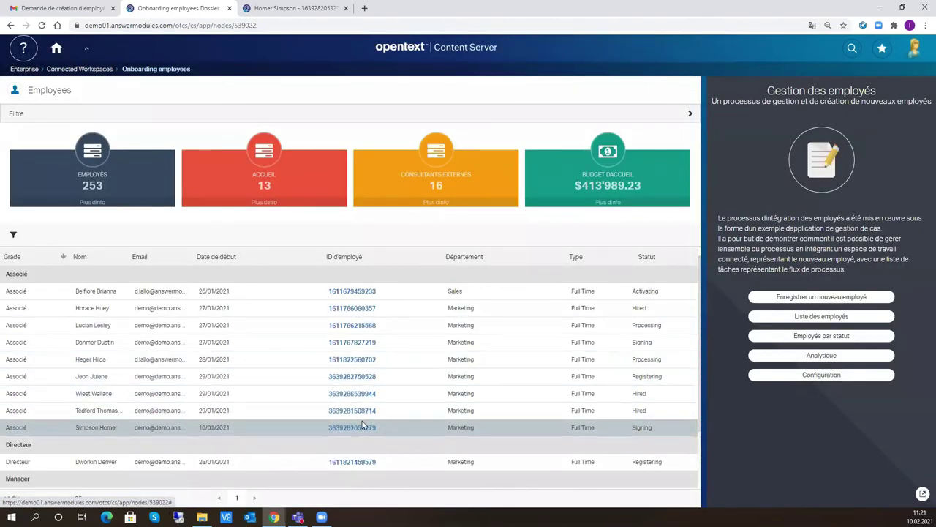
Open the new employee's workspace and the Préparez l'email de bienvenue task details.
left_click(362, 427)
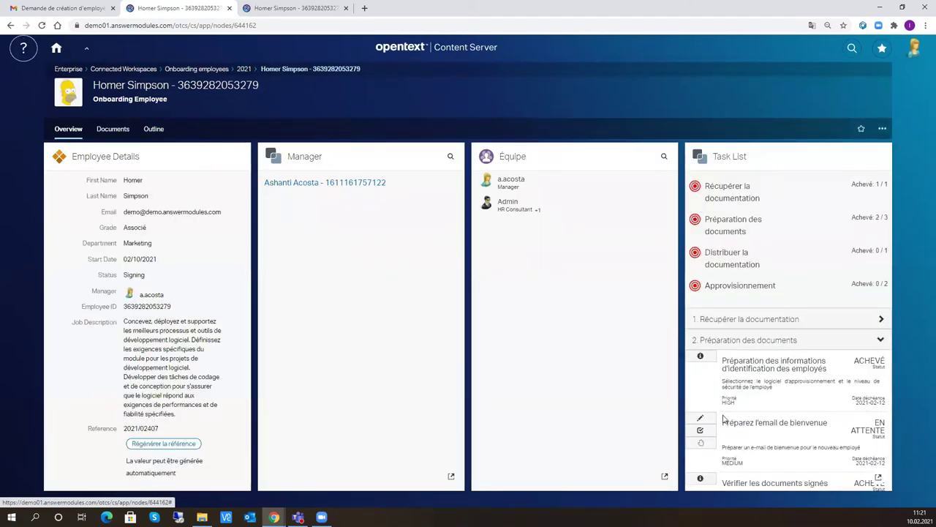
left_click(699, 419)
left_click(699, 419)
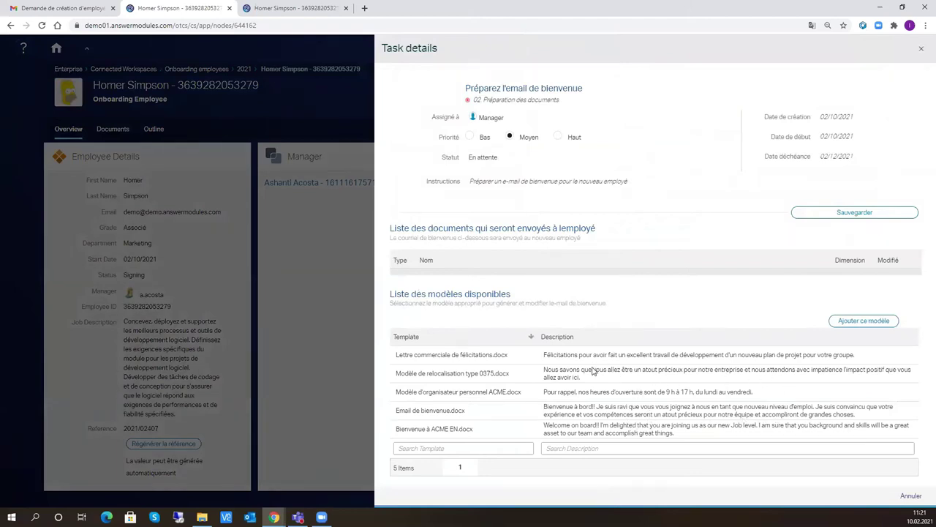
Add the Email de bienvenue.docx template to the task and open it in Word.
left_click(591, 412)
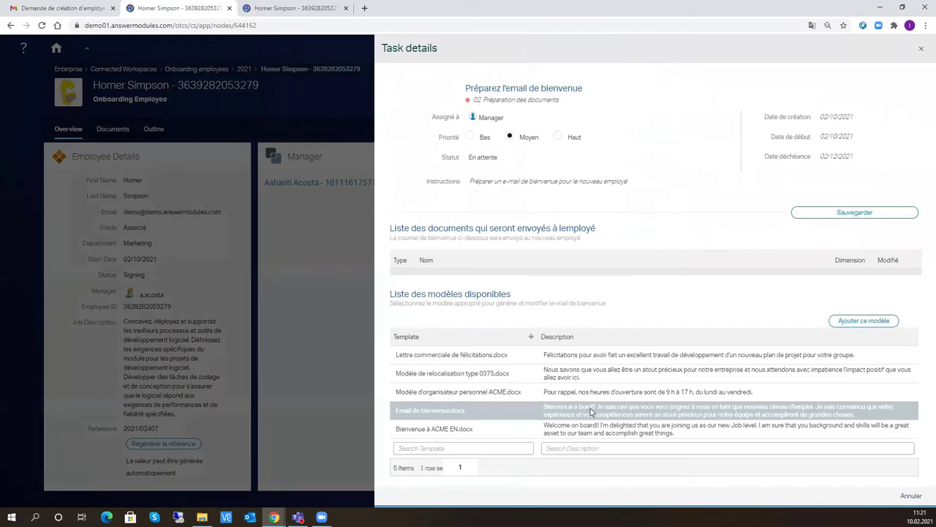
left_click(859, 322)
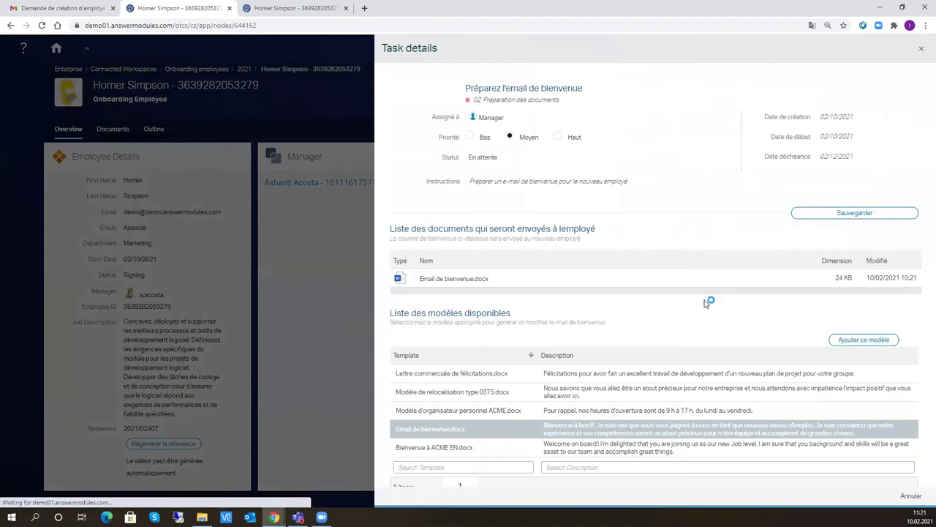
mouse_move(520, 276)
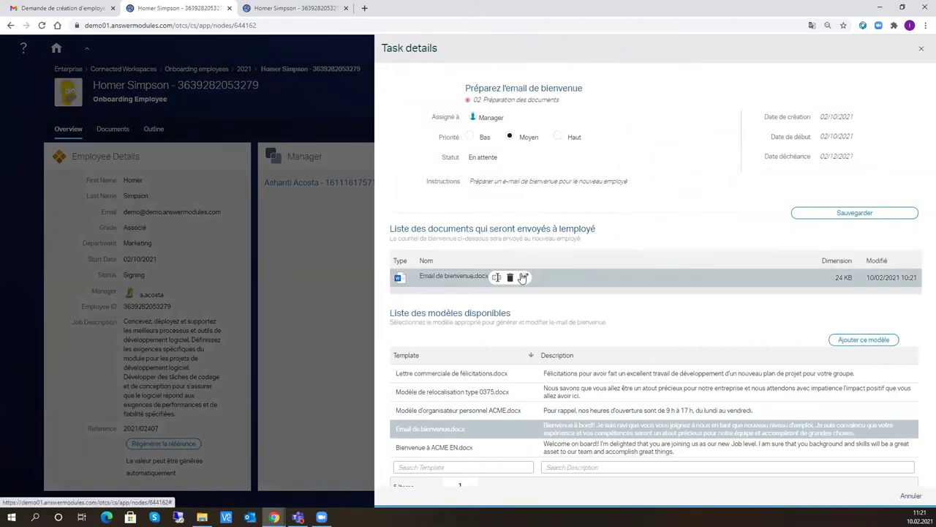
left_click(524, 278)
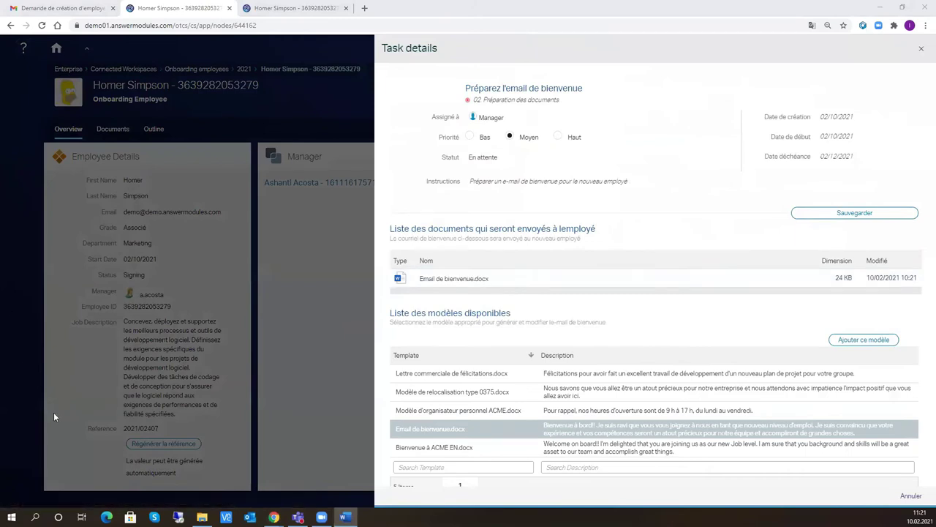
key("alt+Tab")
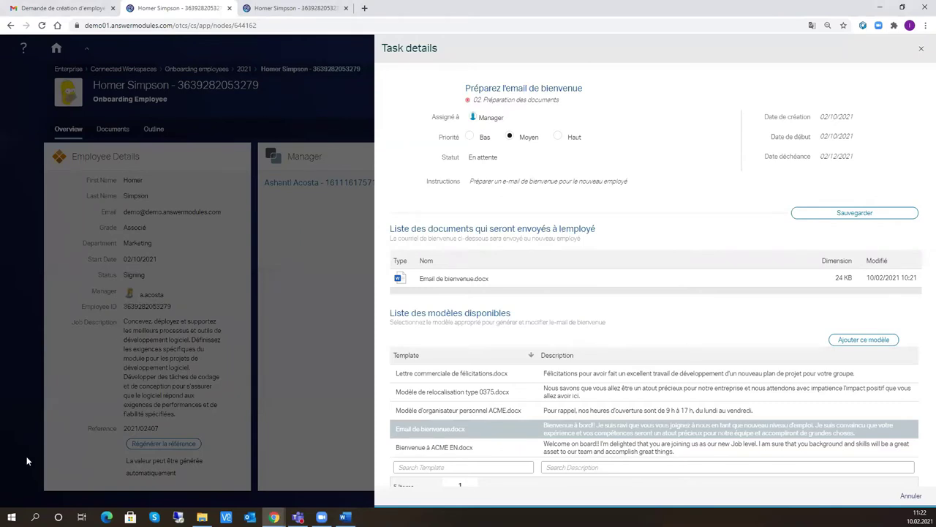
left_click(344, 516)
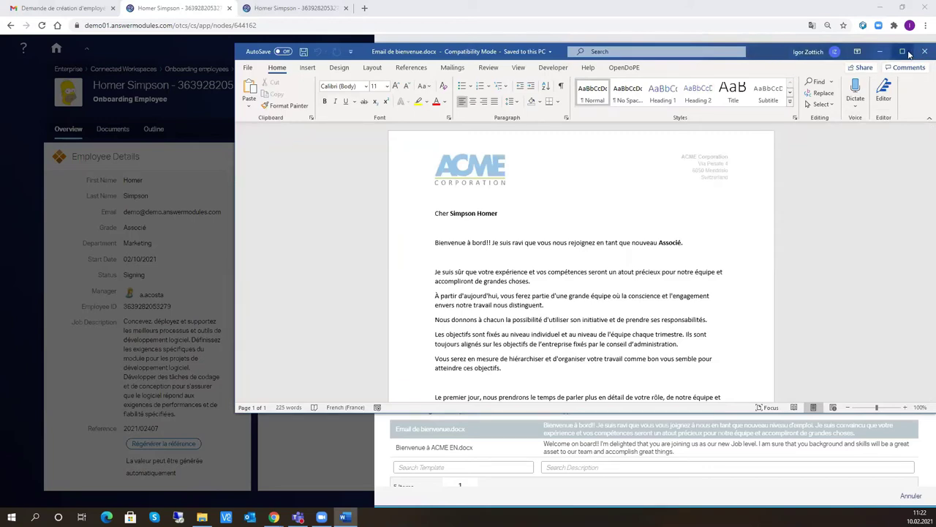
Replace '< message personnel du responsable >' with 'Mos message', then save and close the document.
left_click(902, 51)
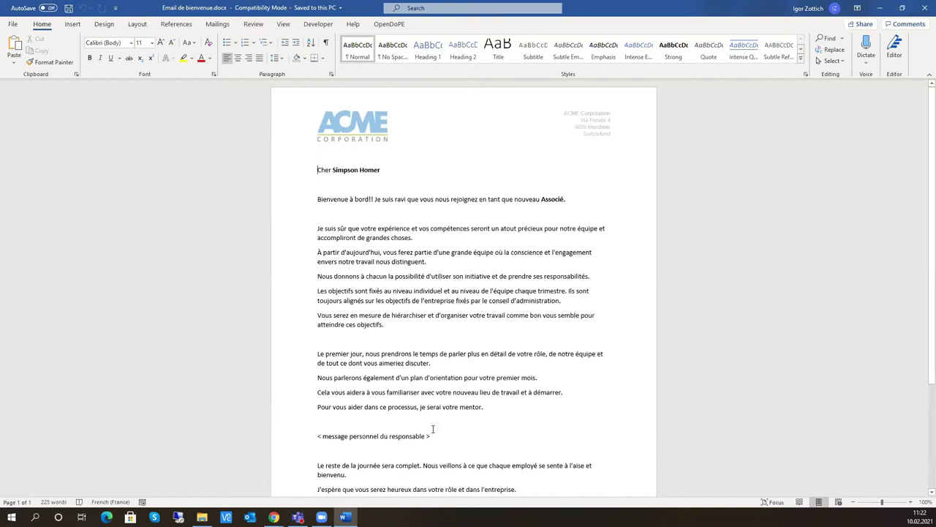
left_click(314, 437)
double_click(381, 436)
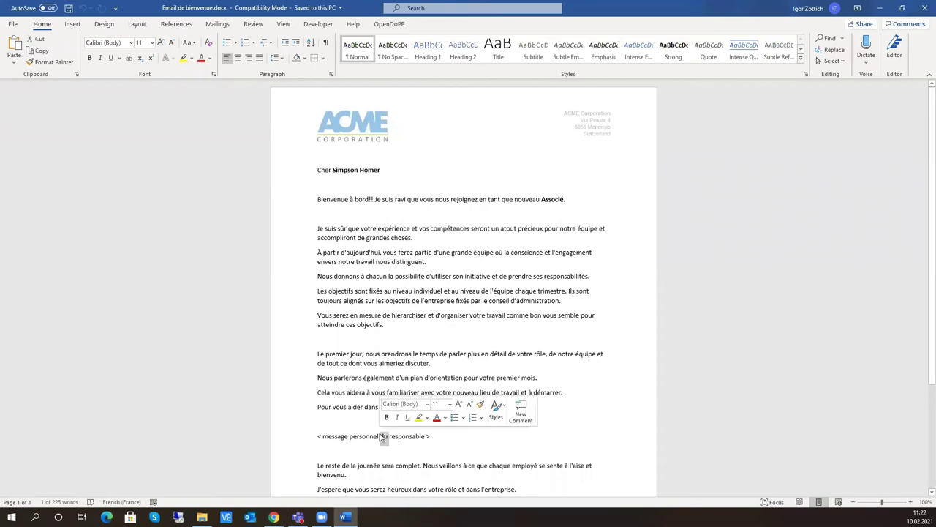
double_click(439, 437)
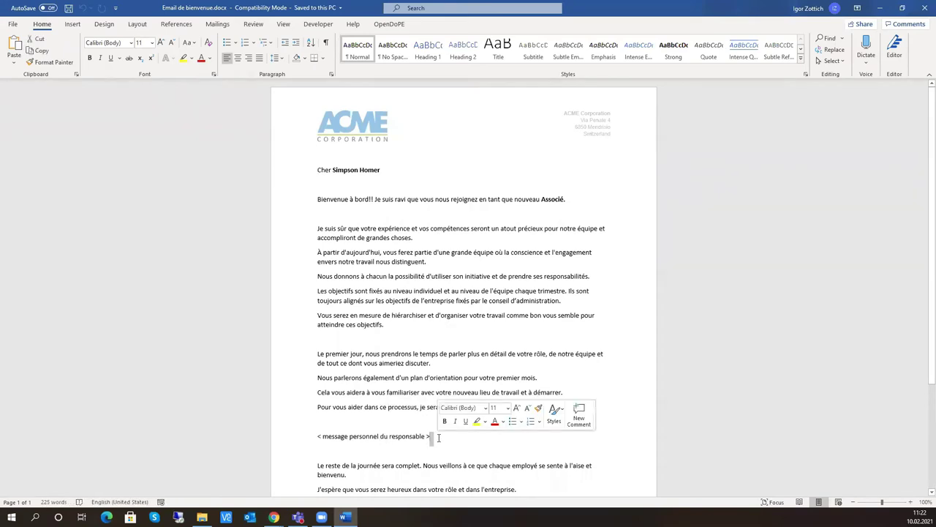
key("BackSpace")
key("BackSpace")
key("BackSpace")
key("BackSpace")
key("BackSpace")
key("BackSpace")
key("BackSpace")
key("BackSpace")
key("BackSpace")
key("BackSpace")
key("BackSpace")
key("BackSpace")
key("BackSpace")
key("BackSpace")
key("BackSpace")
key("BackSpace")
key("BackSpace")
key("BackSpace")
key("BackSpace")
key("BackSpace")
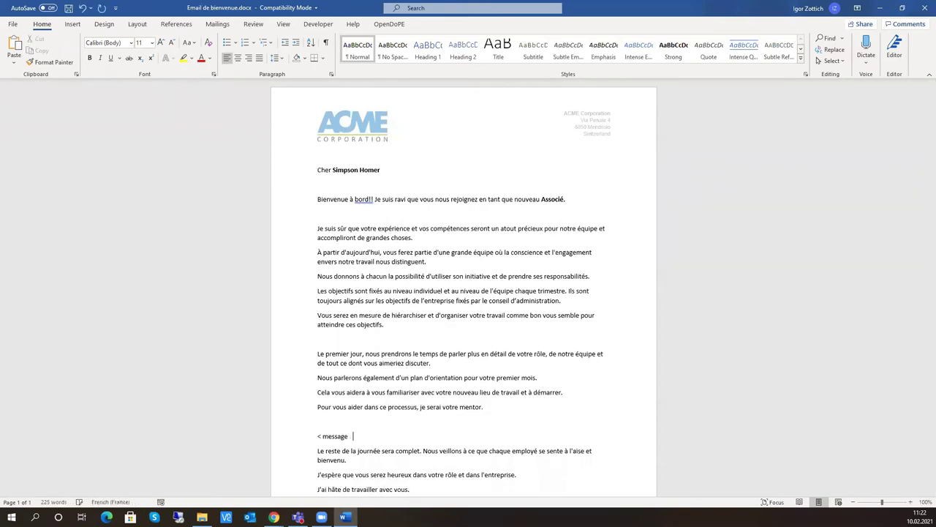
key("BackSpace")
key("BackSpace")
type("Mos message")
left_click(70, 8)
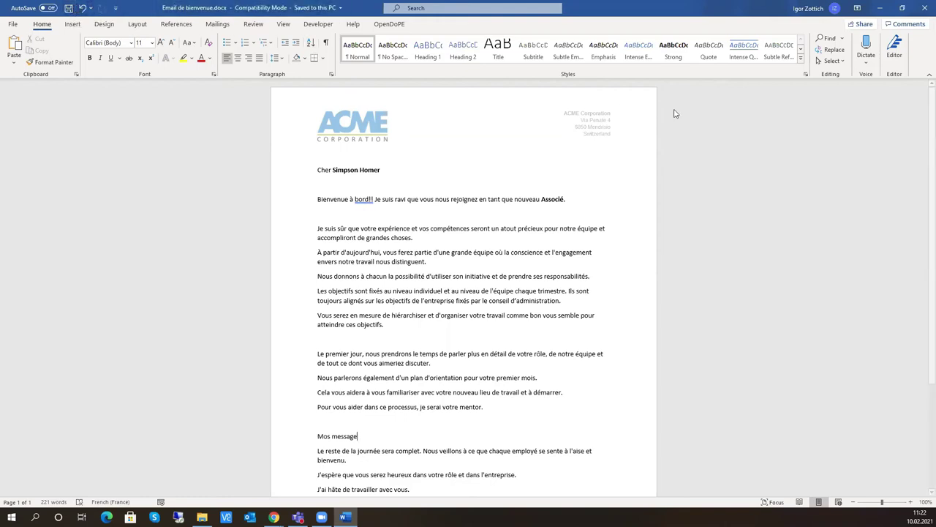
left_click(921, 8)
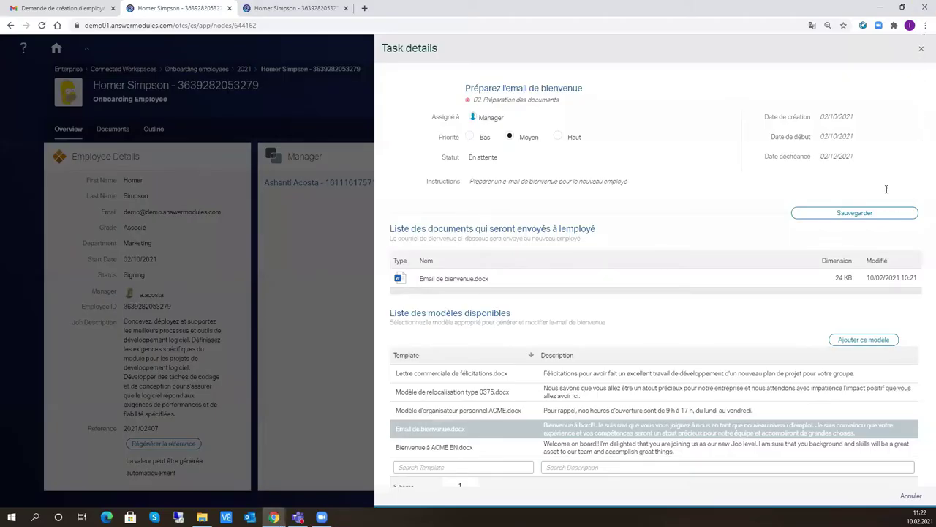
Save the welcome-email task and expand the 2. Préparation des documents tasks.
left_click(858, 216)
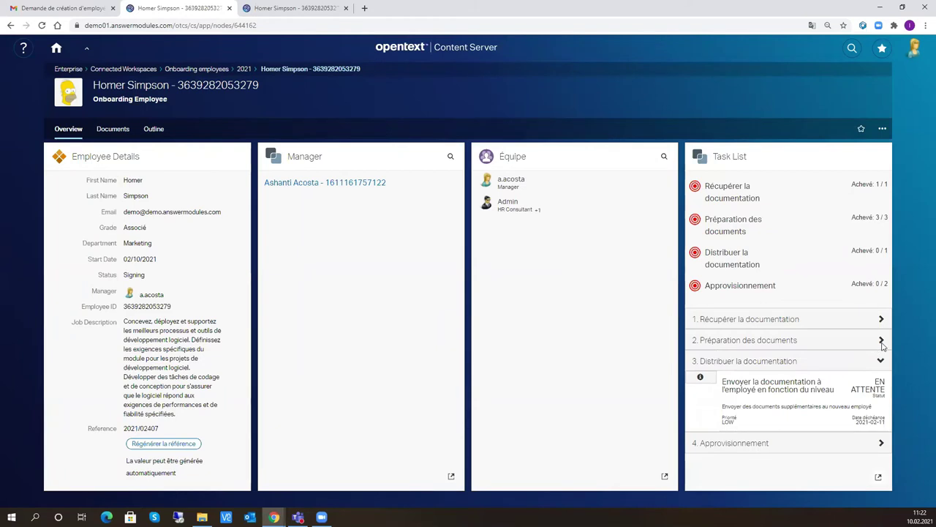
left_click(882, 342)
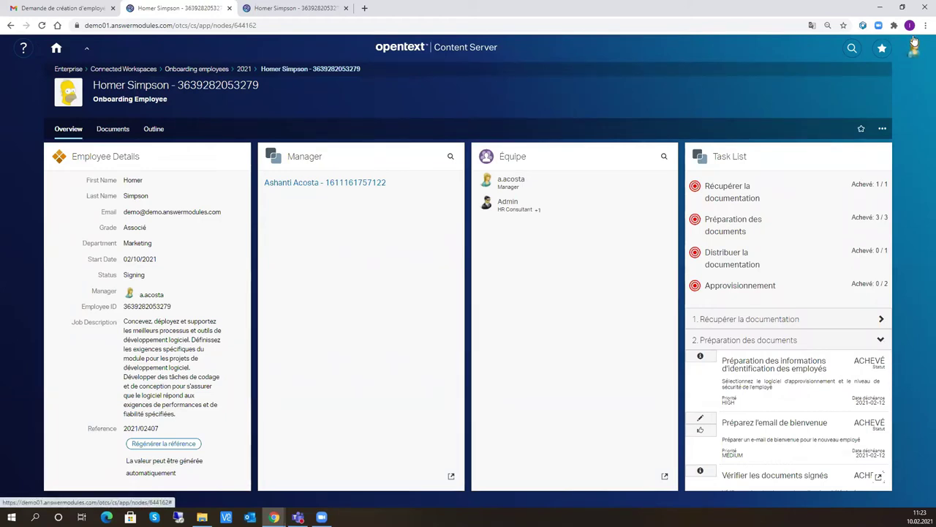
Log out of the manager account and sign in with the Admin saved login, correcting the username typo.
left_click(914, 45)
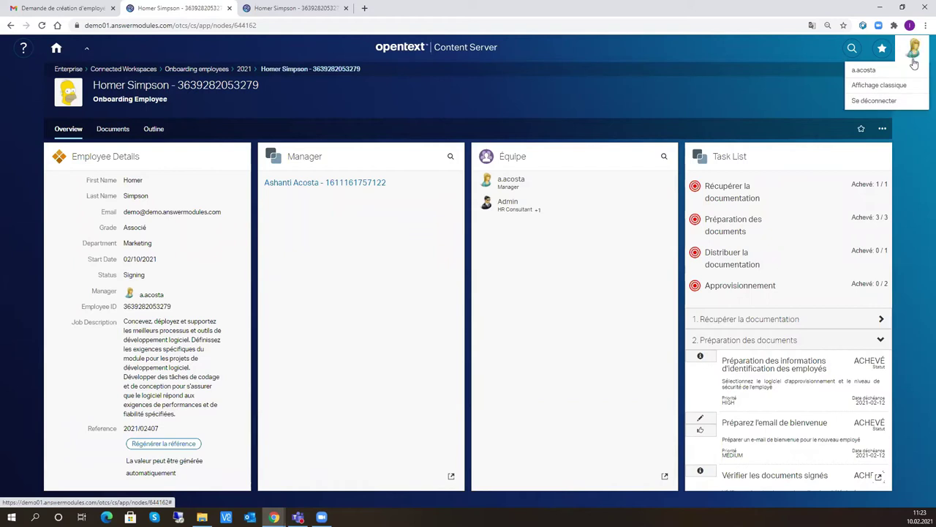
left_click(870, 101)
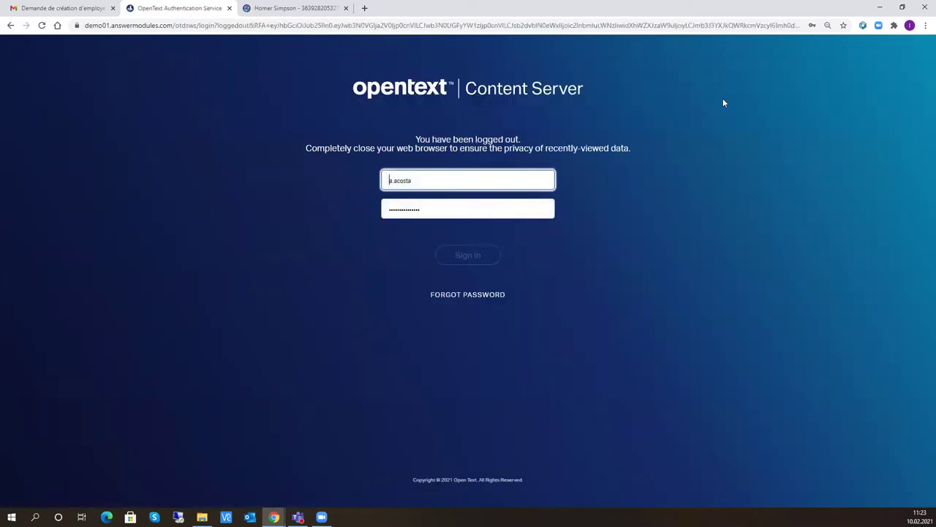
left_click(413, 181)
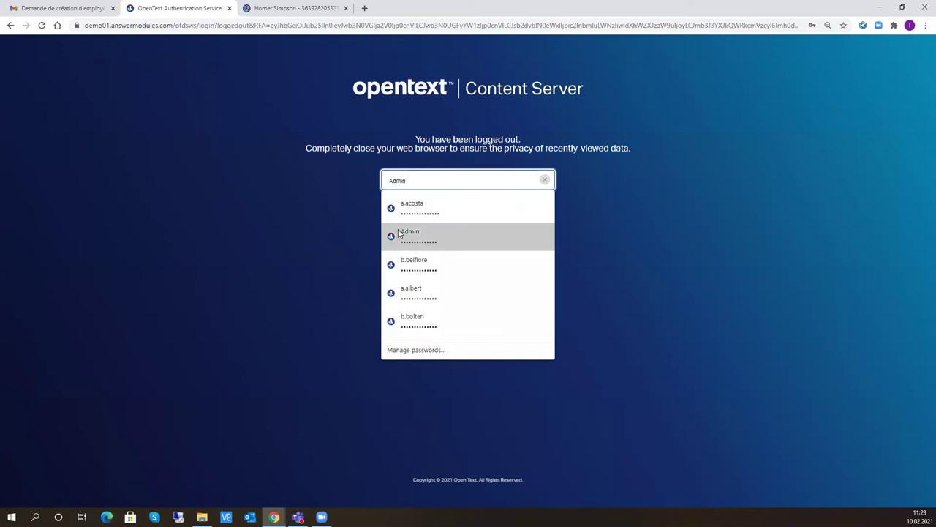
left_click(407, 240)
type("b")
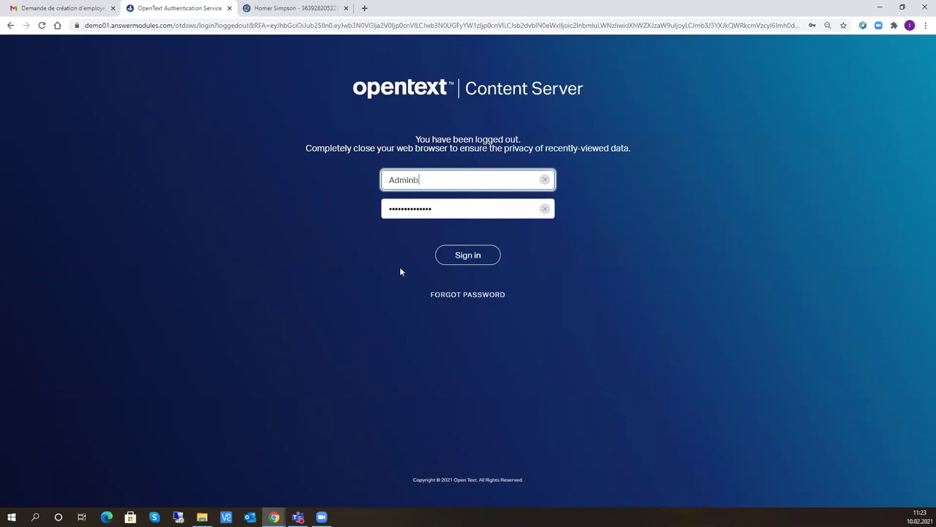
left_click(468, 265)
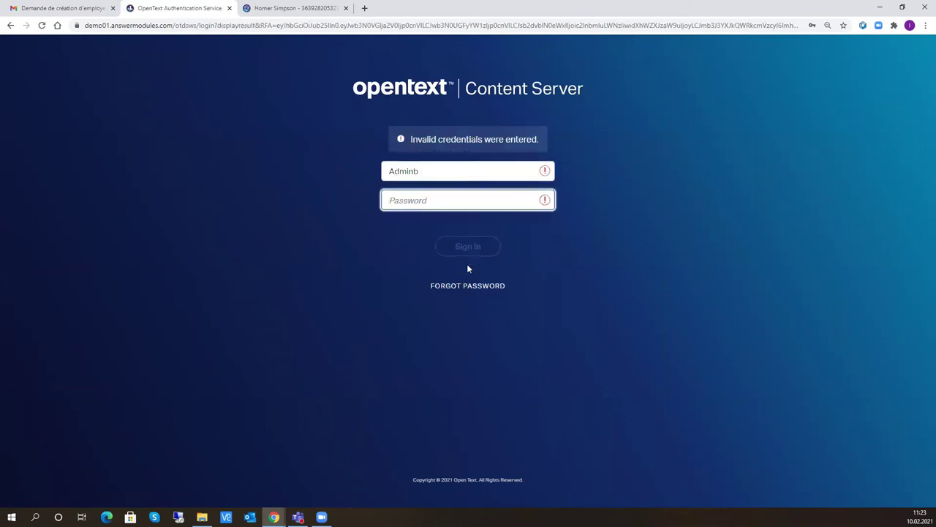
left_click(444, 173)
key("BackSpace")
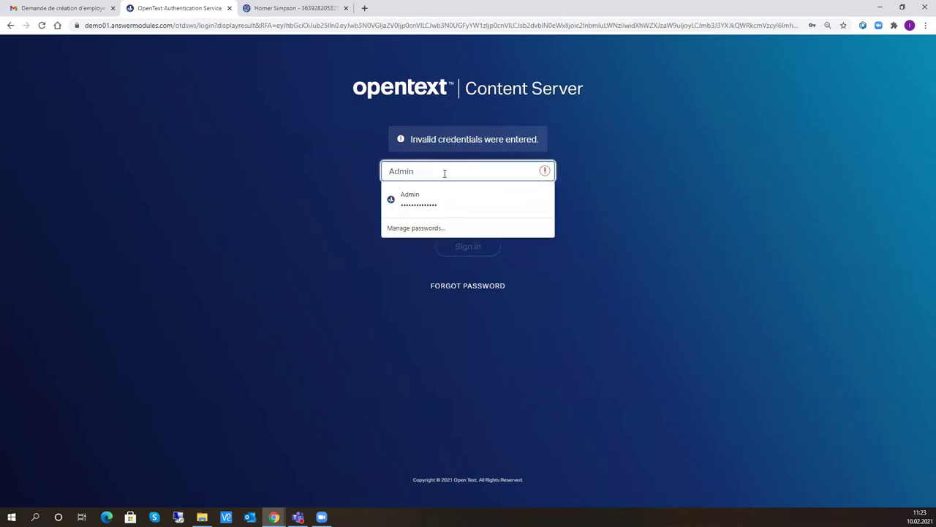
left_click(433, 198)
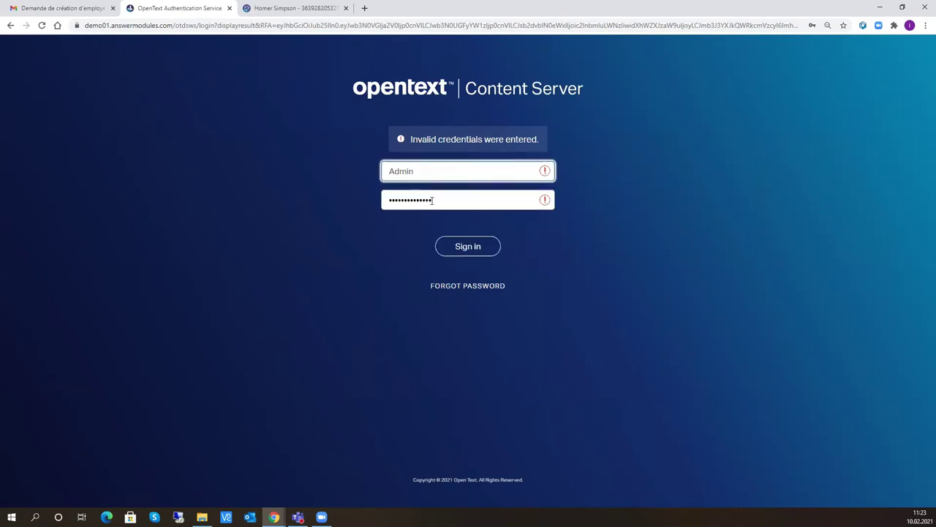
left_click(462, 245)
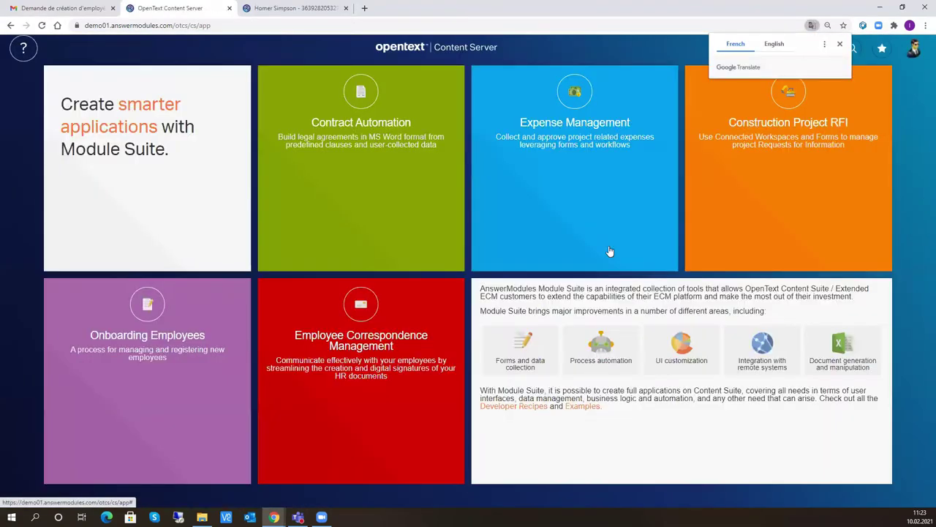
Open the new employee's workspace from Onboarding Employees and expand Préparation des documents.
left_click(183, 360)
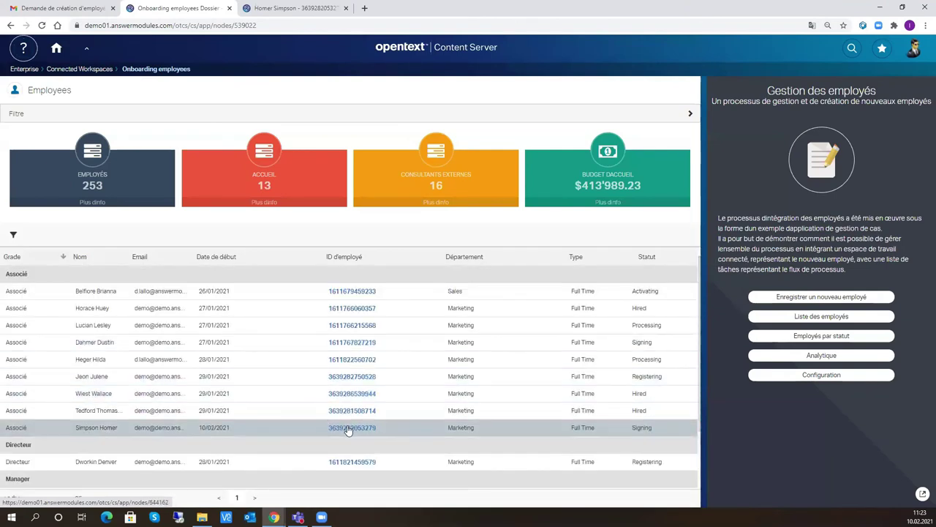
left_click(349, 428)
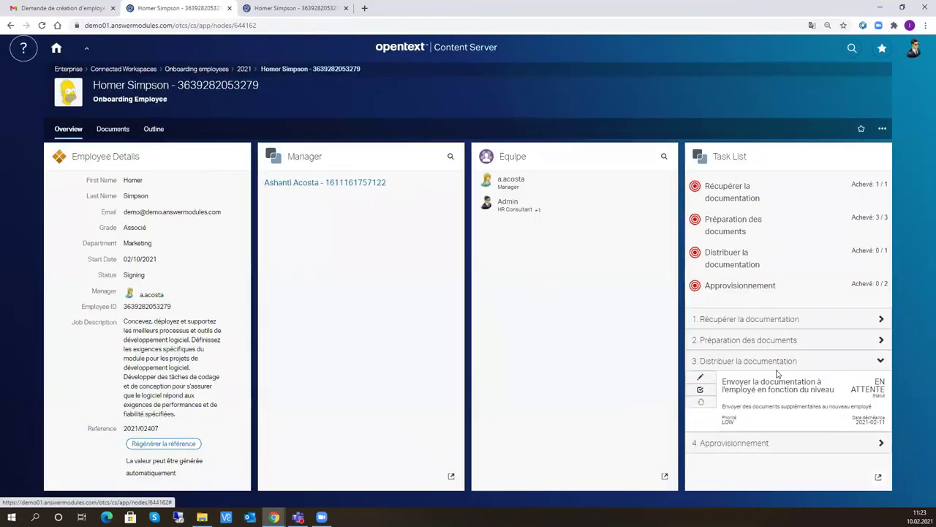
left_click(881, 341)
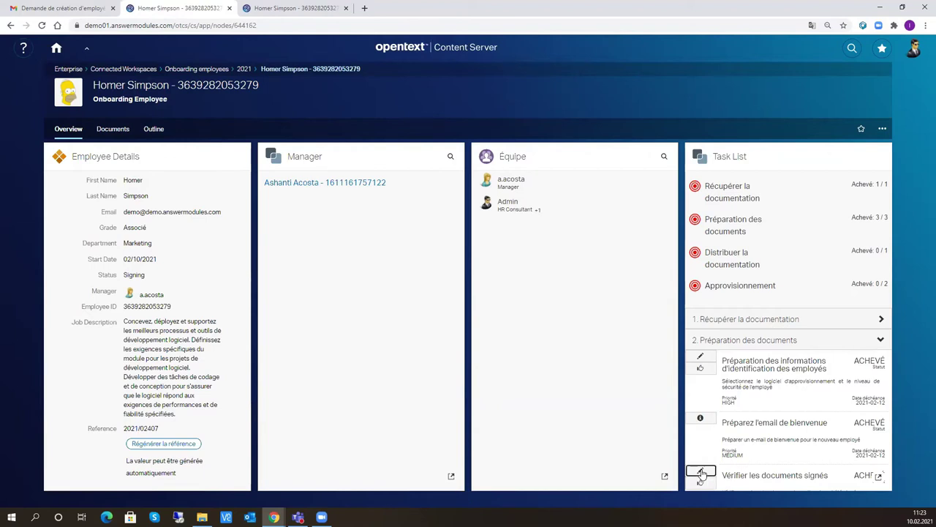
Review both recipients' signature statuses on Employee Equipment Documentation.pdf, then close the task details.
left_click(701, 472)
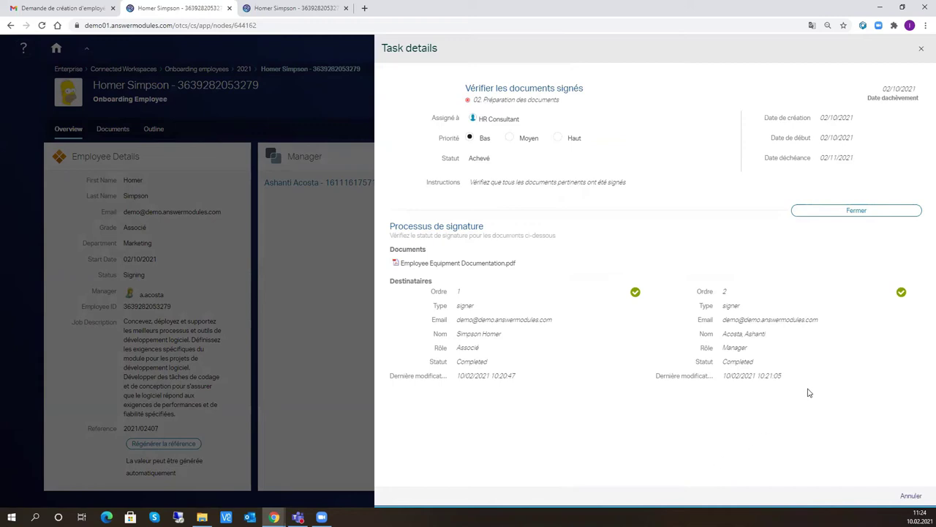
left_click(857, 212)
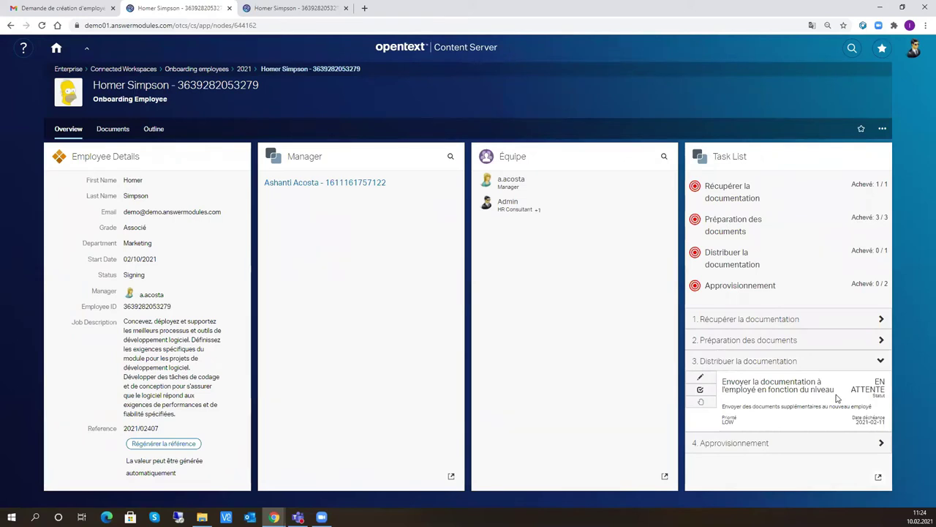
Share the Envoyer la documentation task's documents with the employee using Email submission.
left_click(697, 377)
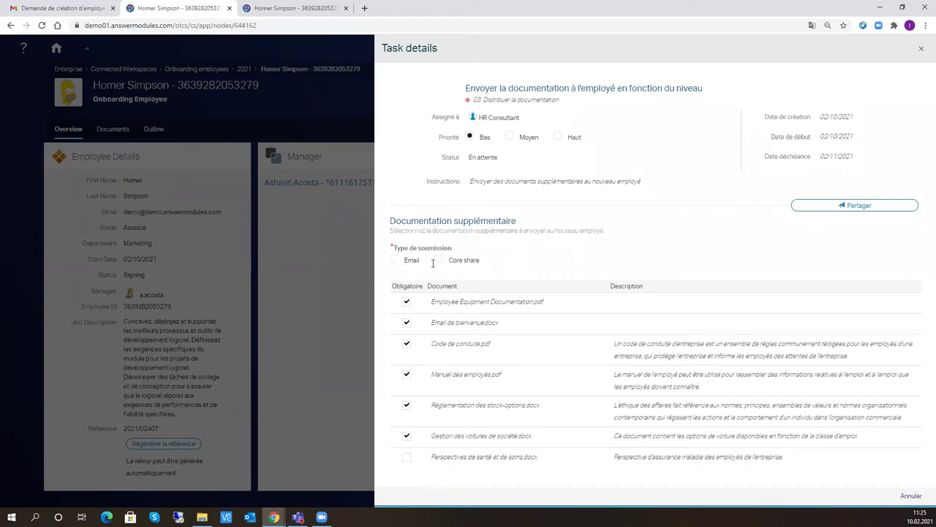
left_click(395, 261)
left_click(842, 207)
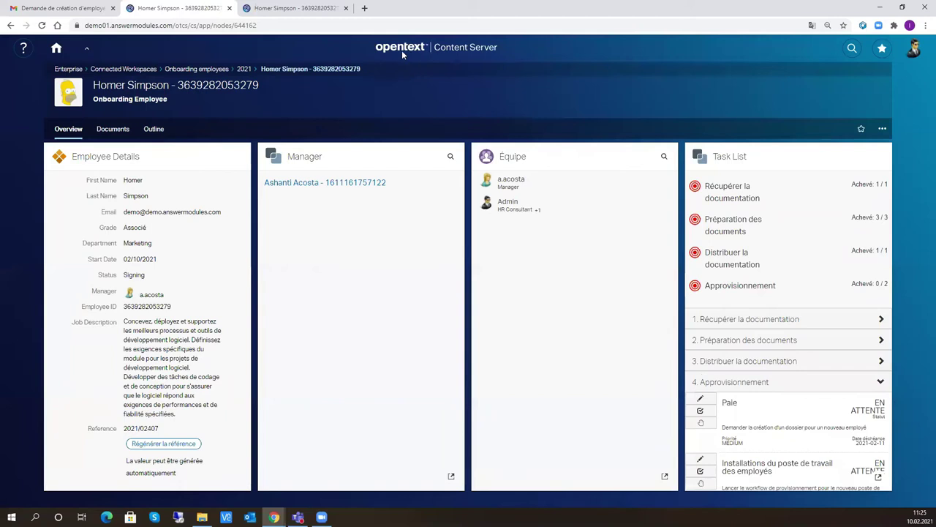
Check the Bienvenue à ACME! email's six attachments in the Gmail inbox, then return to Content Server.
left_click(57, 9)
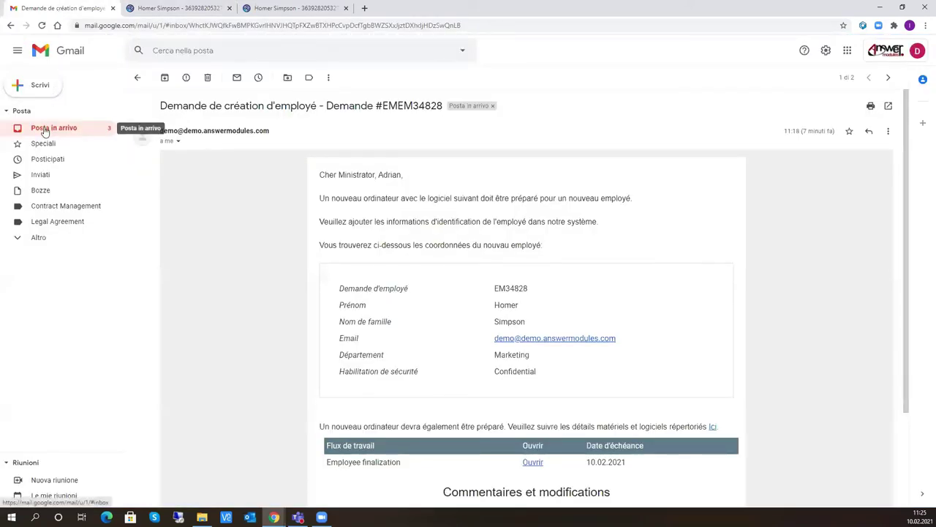
left_click(45, 131)
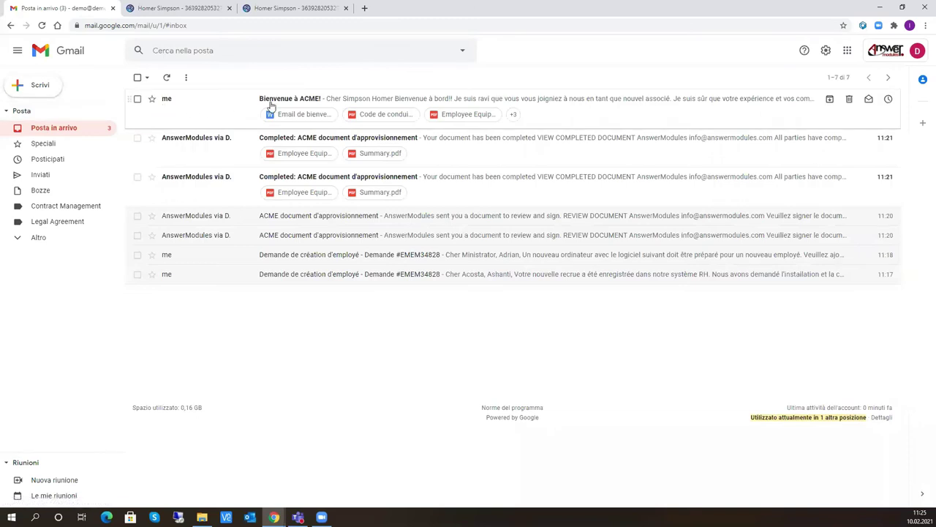
left_click(270, 103)
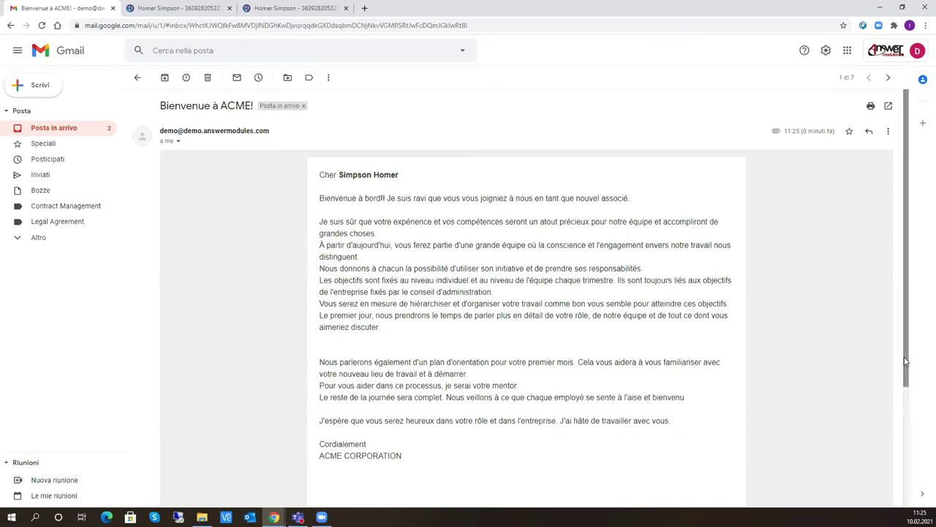
left_click_drag(905, 362, 910, 458)
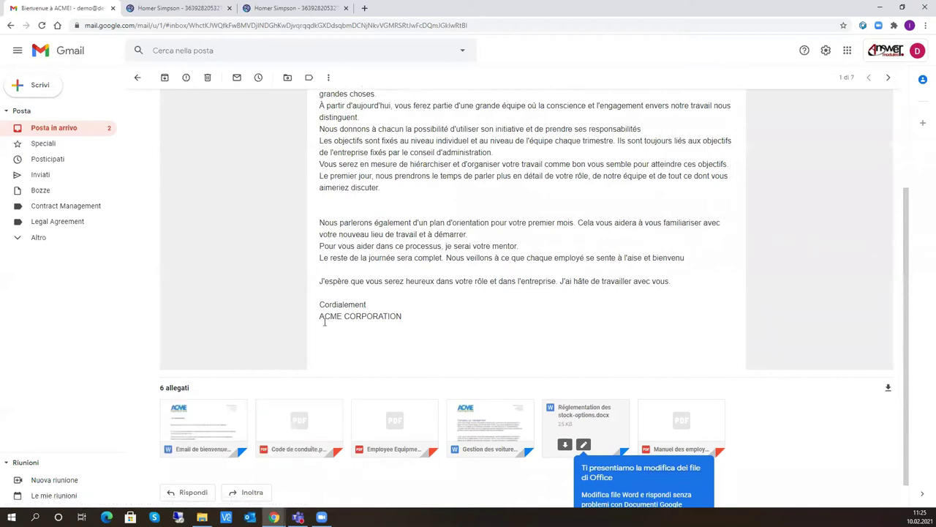
left_click(190, 8)
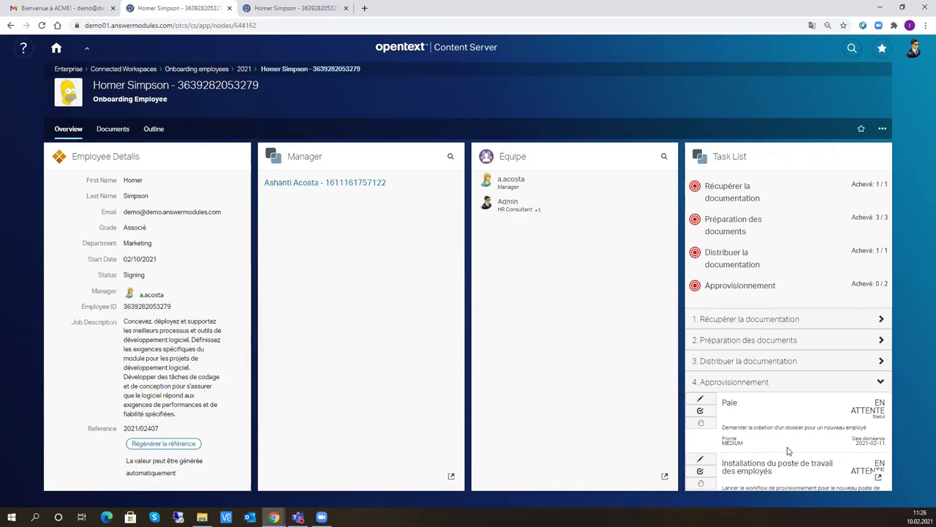
Open the Paie task details and choose Créer un enregistrement de paie.
left_click(702, 400)
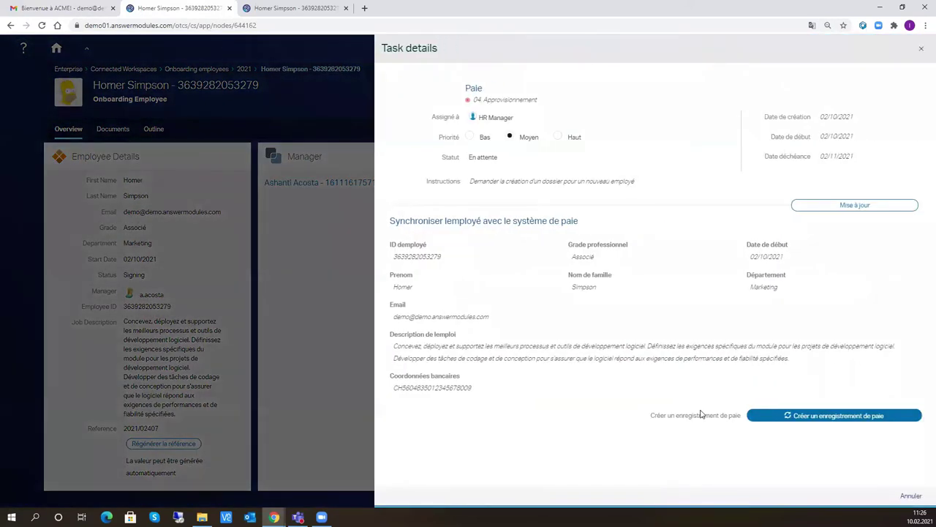
left_click(825, 419)
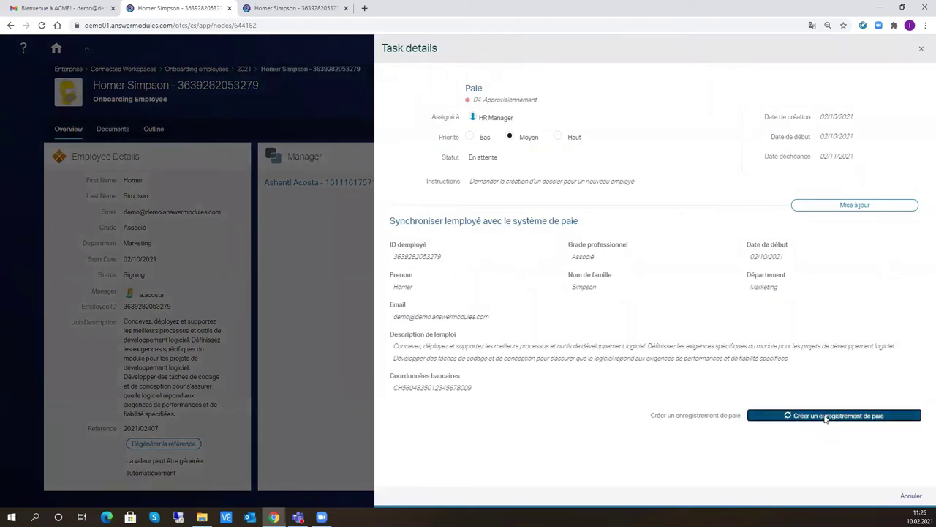
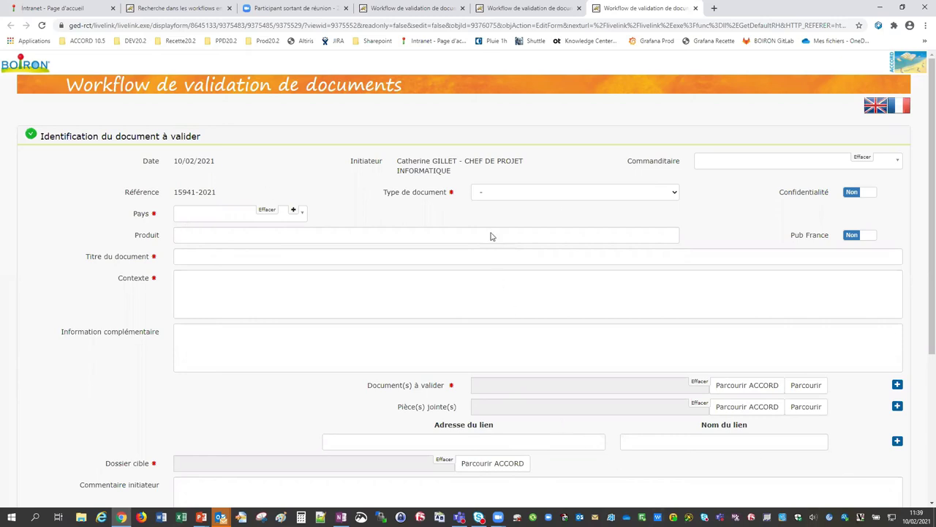
Set the document type to Fiche Validation, leaving it non-confidential.
left_click(505, 191)
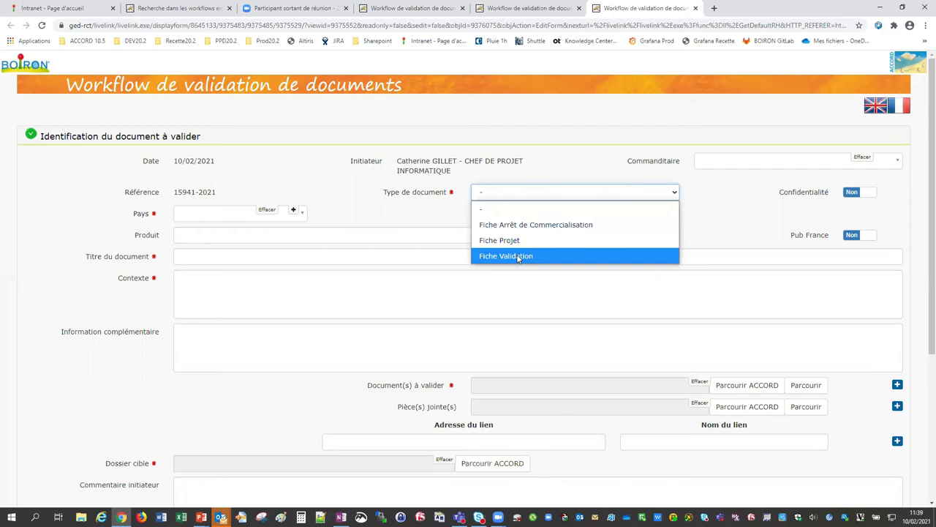
left_click(516, 258)
left_click(854, 193)
left_click(852, 195)
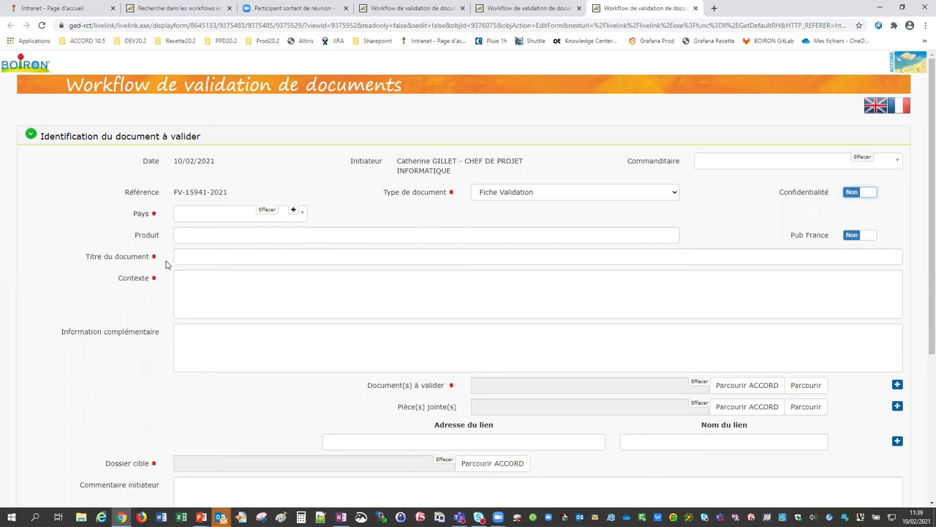
Enter the title 'Présentation', country POLOGNE (POL) and a short context description.
left_click(243, 256)
type("Présentation")
left_click(245, 214)
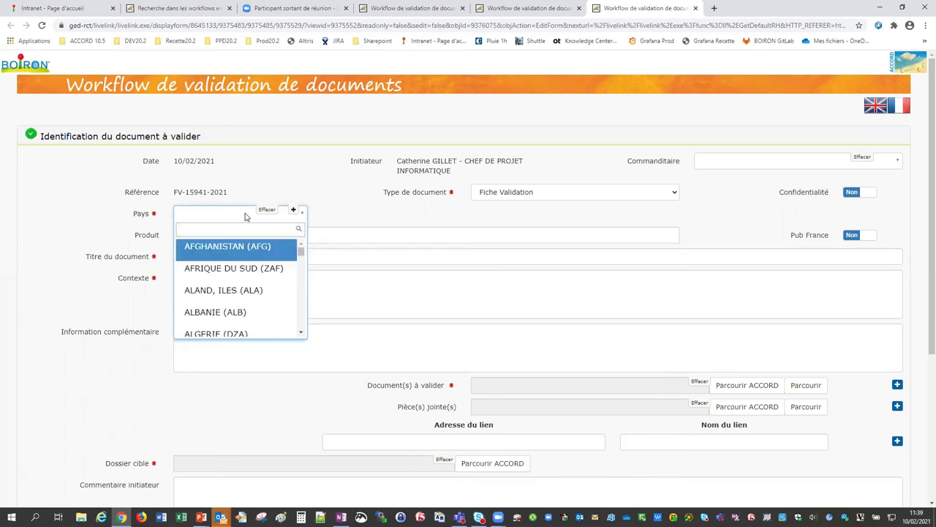
type("pol")
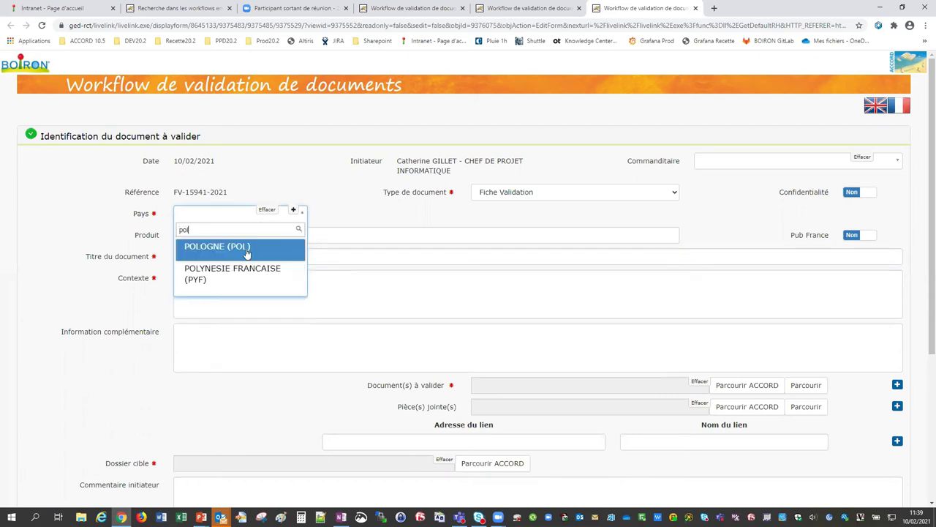
left_click(246, 248)
left_click(236, 290)
type("fdsfs")
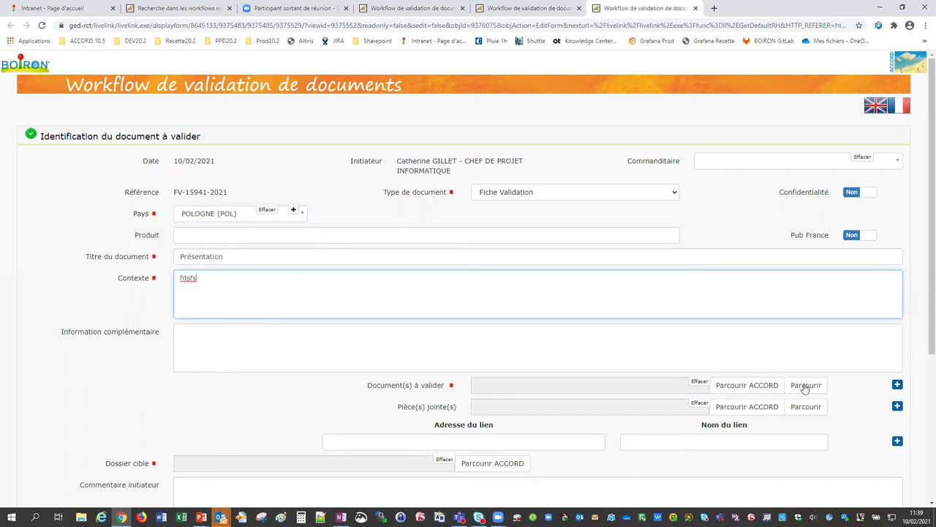
Attach the Doc WKF Word file as the document to validate.
left_click(805, 385)
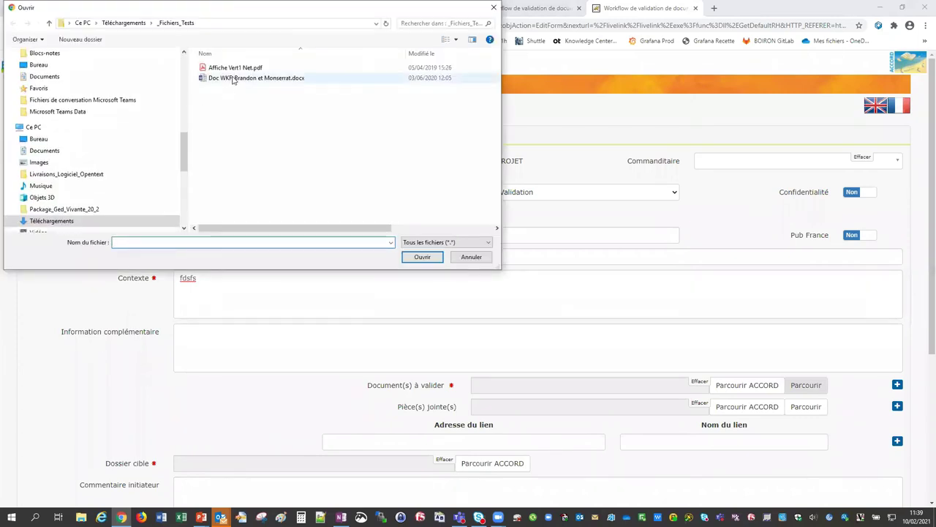
left_click(234, 79)
left_click(422, 257)
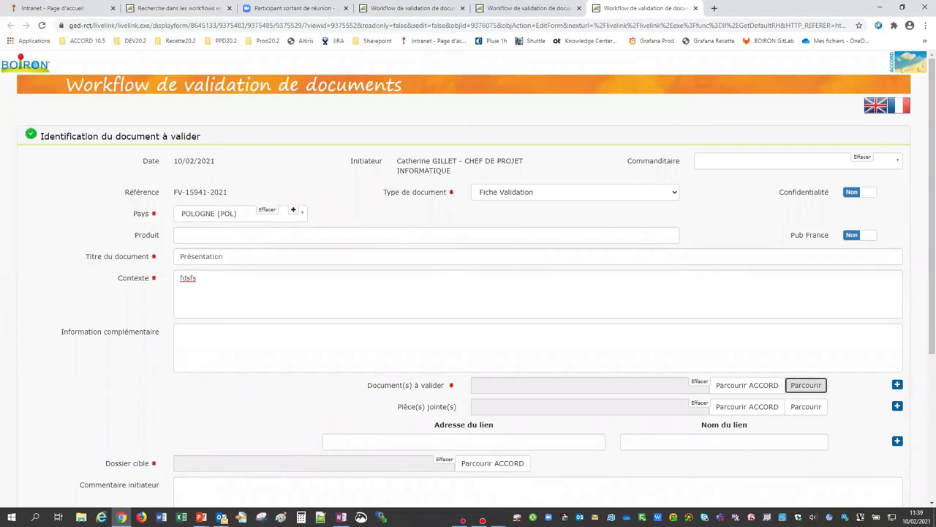
left_click(480, 466)
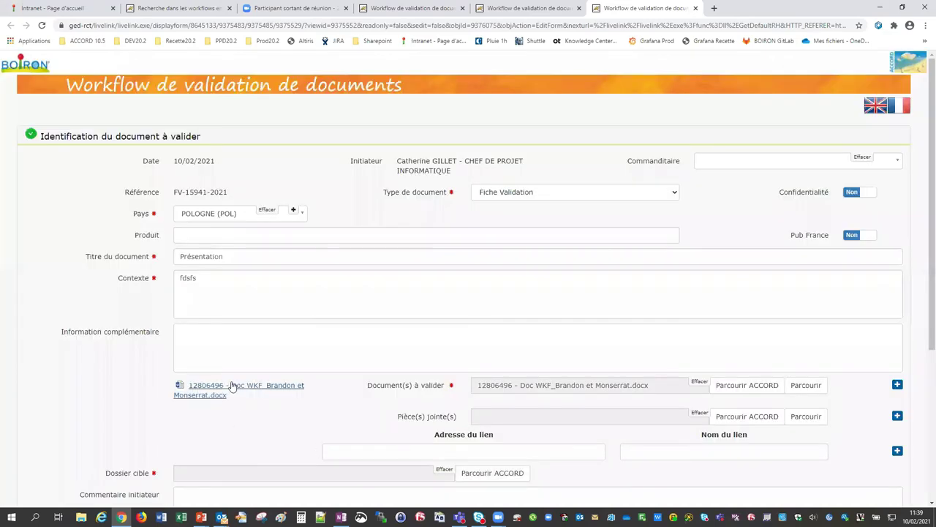
Choose Communiquer en interne as the target ACCORD folder.
left_click(493, 472)
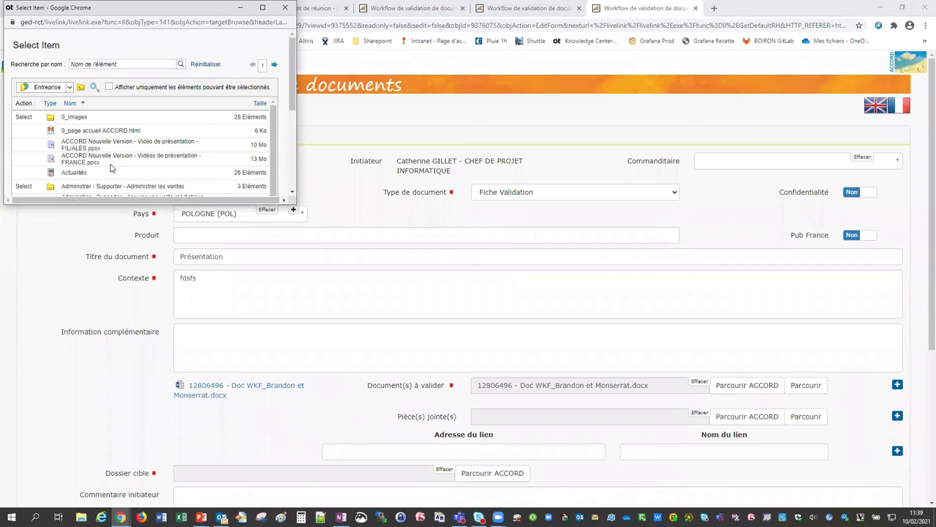
scroll(109, 168, "down", 5)
scroll(117, 186, "down", 3)
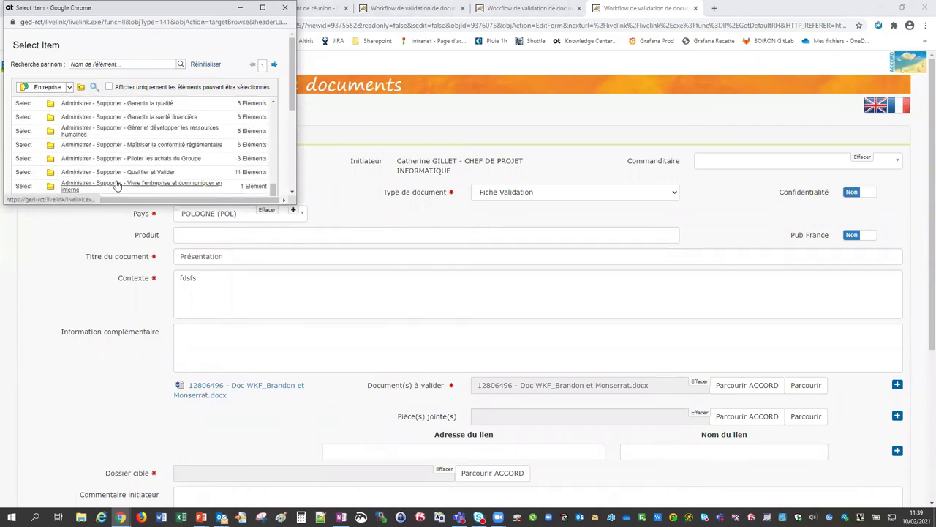
left_click(117, 186)
left_click(31, 118)
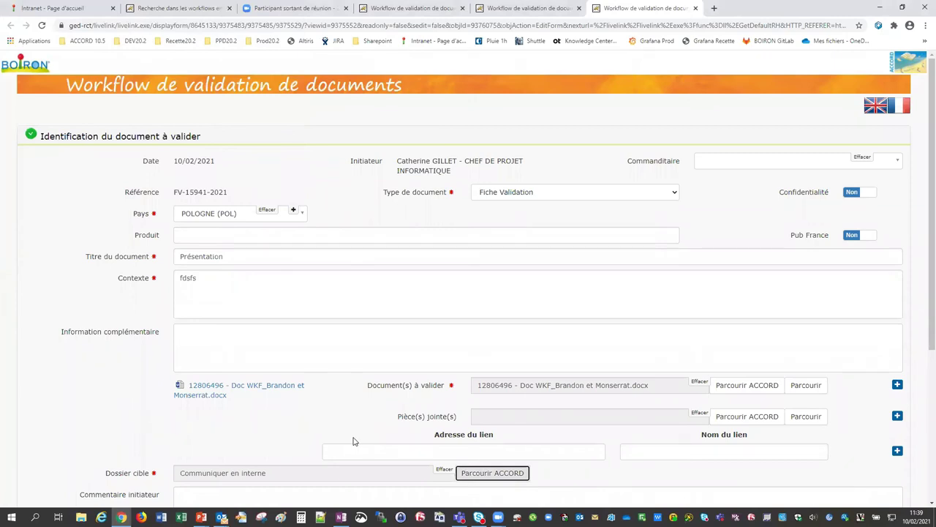
scroll(353, 441, "down", 4)
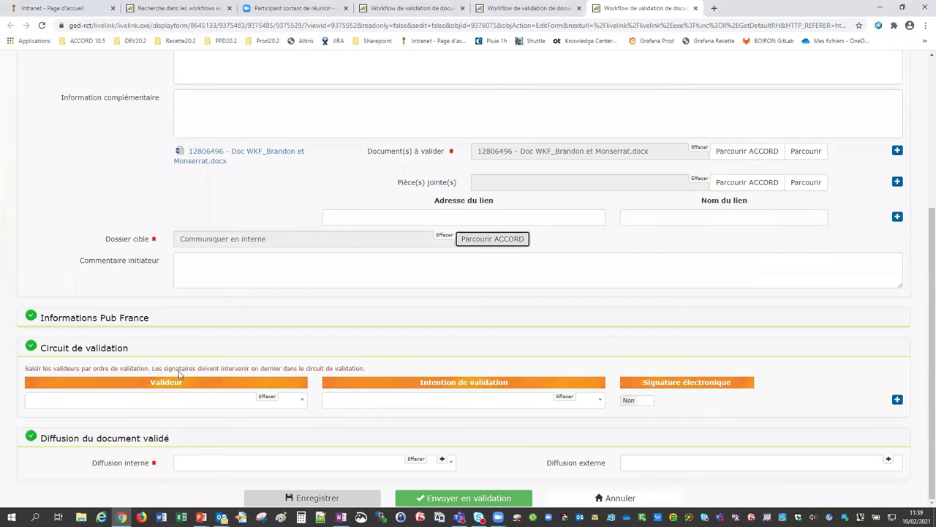
Make the initiator the validator with intention Informatique and electronic signature set to Oui.
scroll(796, 256, "up", 1)
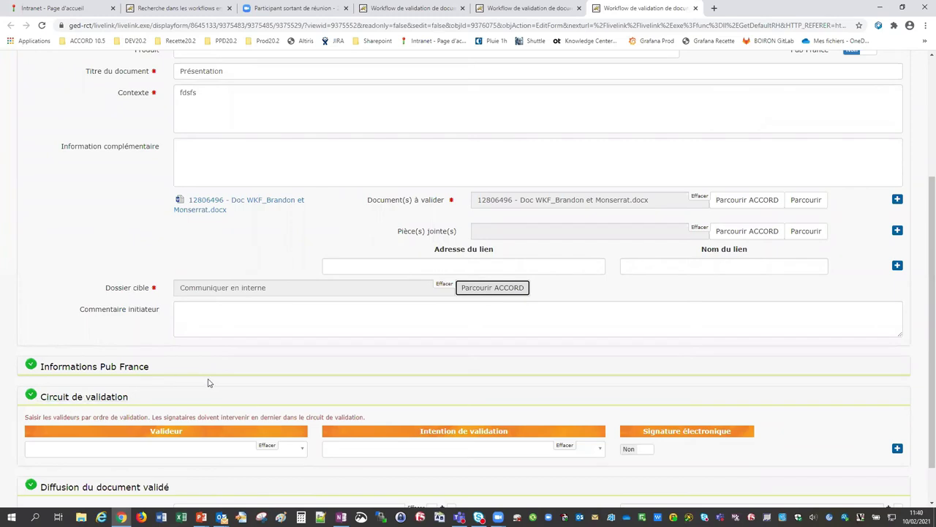
left_click(210, 450)
type("gil")
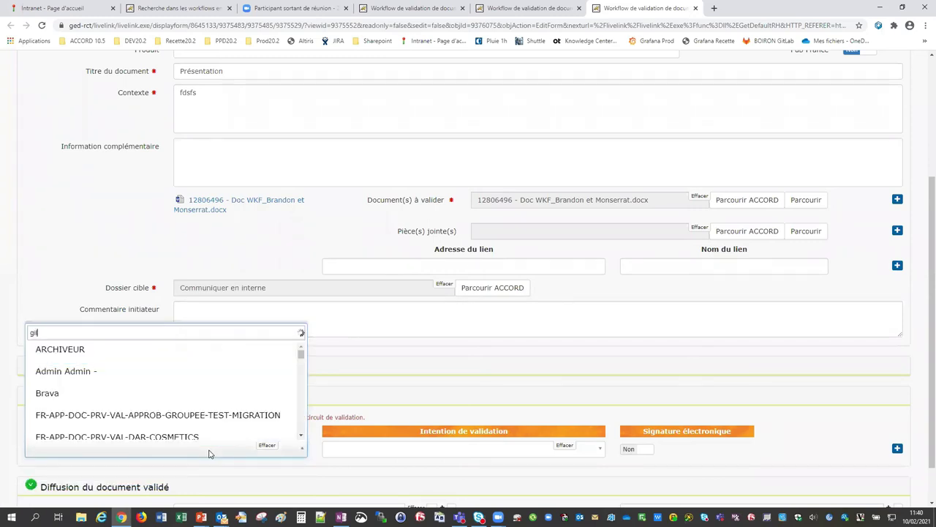
type("let")
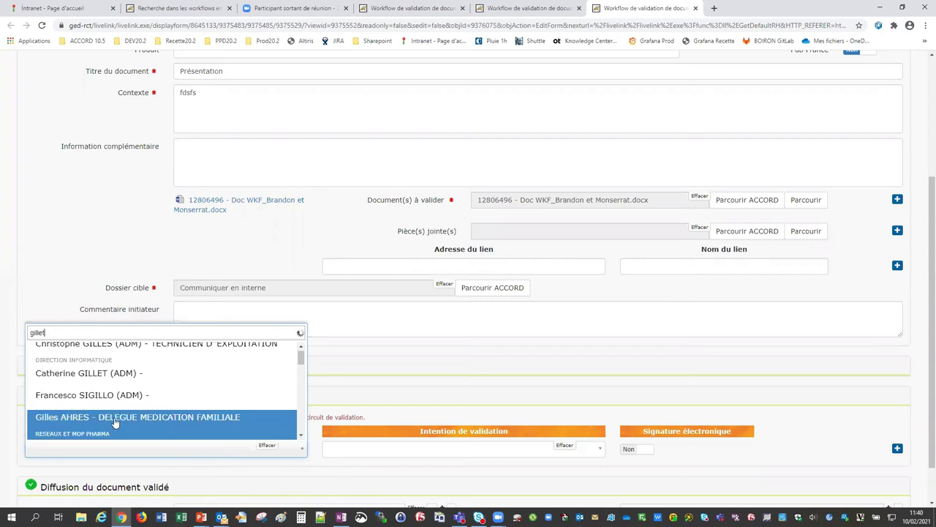
left_click(114, 419)
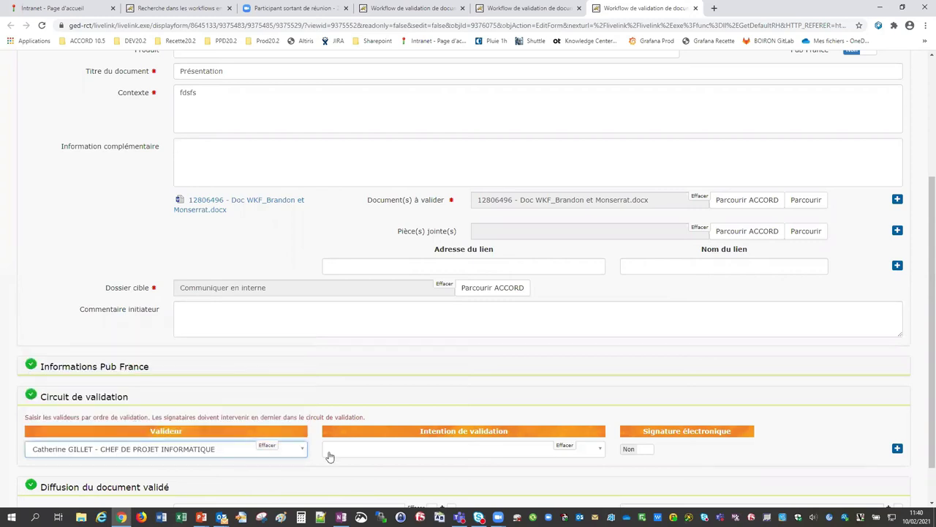
left_click(356, 452)
type("inform")
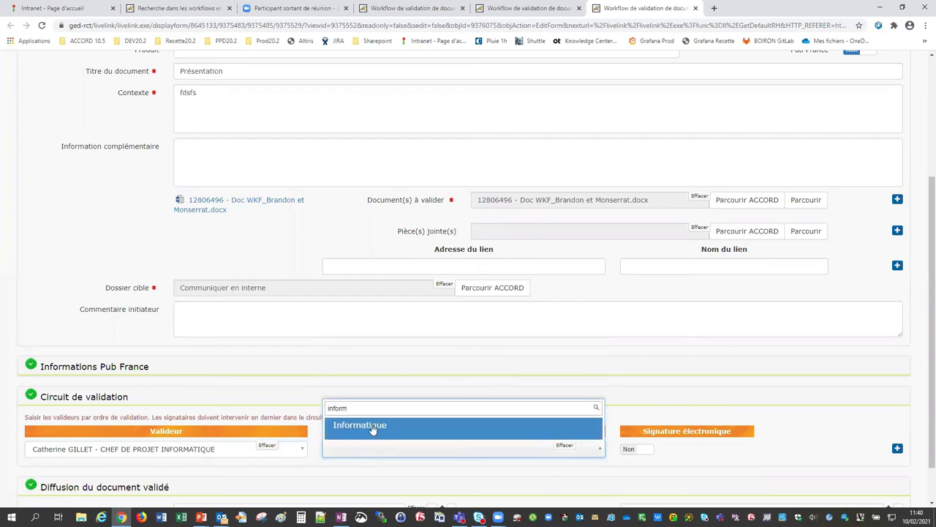
left_click(373, 430)
scroll(463, 494, "down", 1)
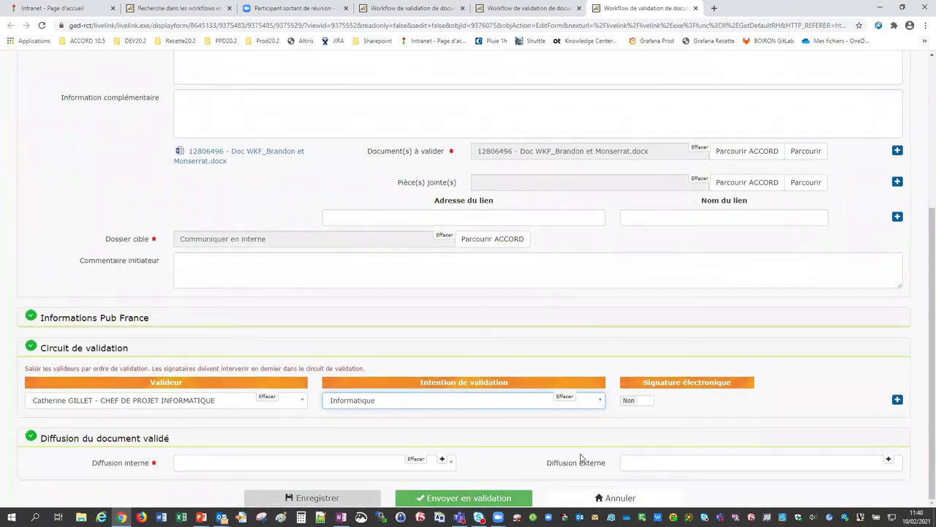
left_click(647, 401)
left_click(647, 402)
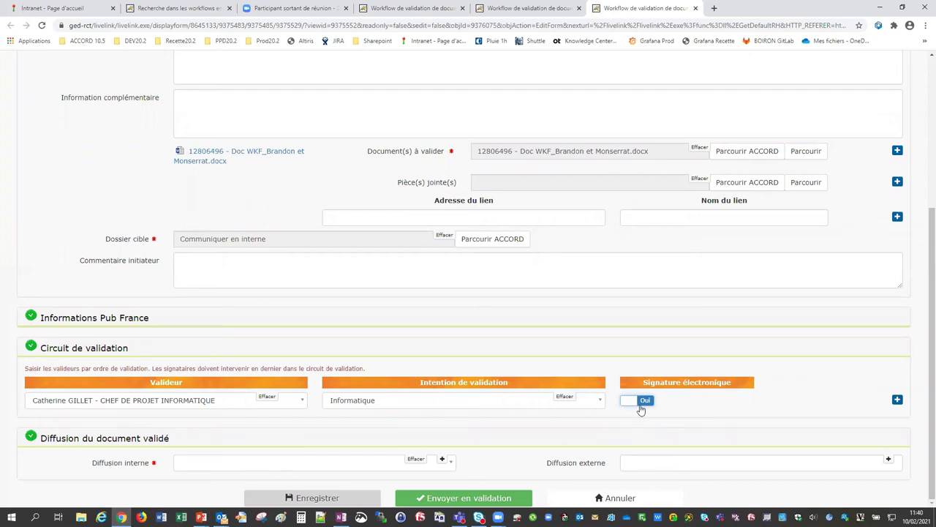
Add the initiator as internal diffusion recipient and launch the validation workflow.
left_click(267, 463)
type("gill")
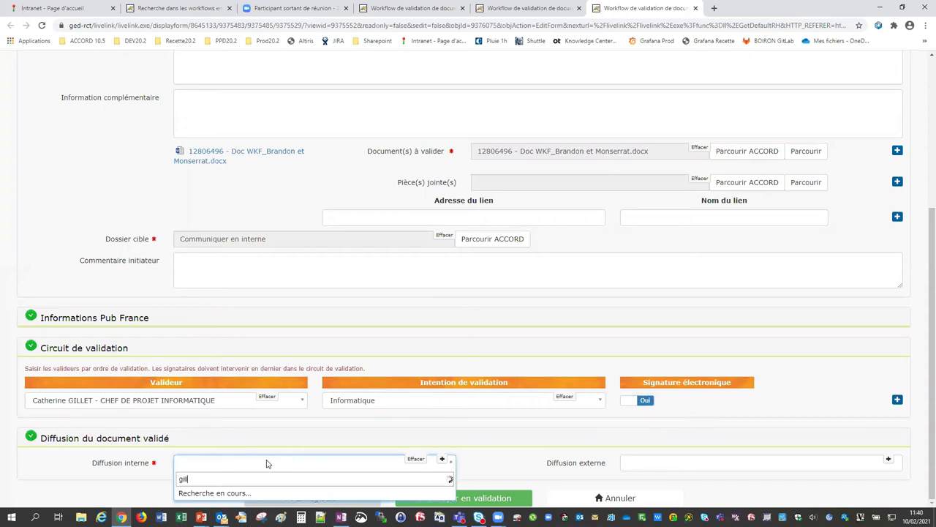
type("ieet")
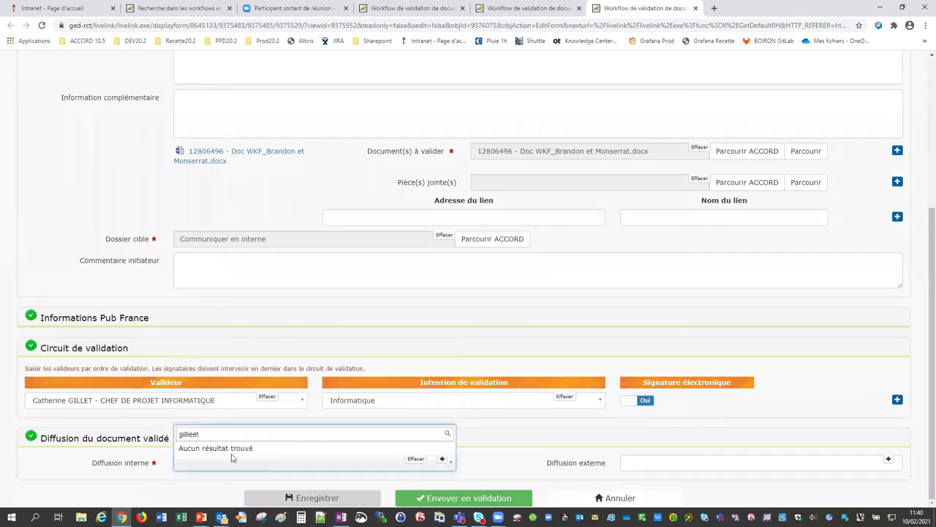
key("BackSpace")
key("BackSpace")
key("BackSpace")
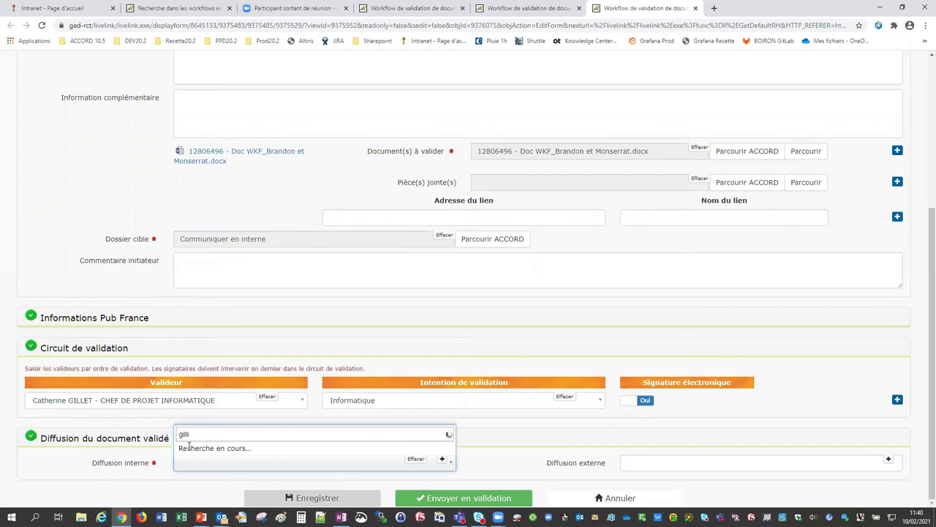
type("et")
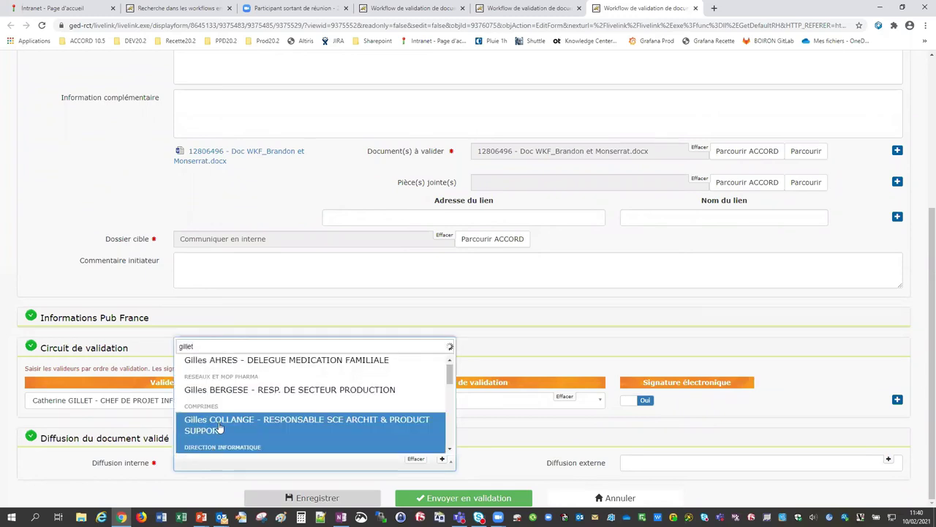
left_click(228, 440)
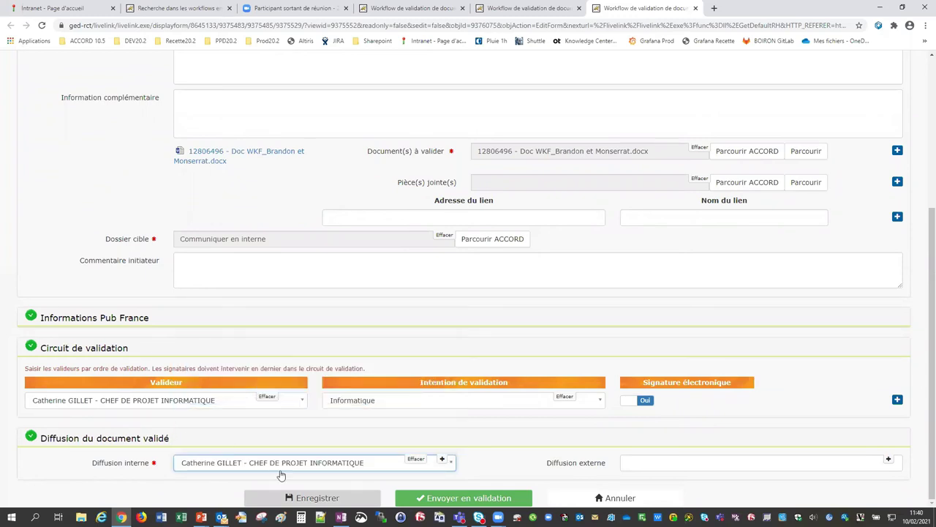
left_click(455, 499)
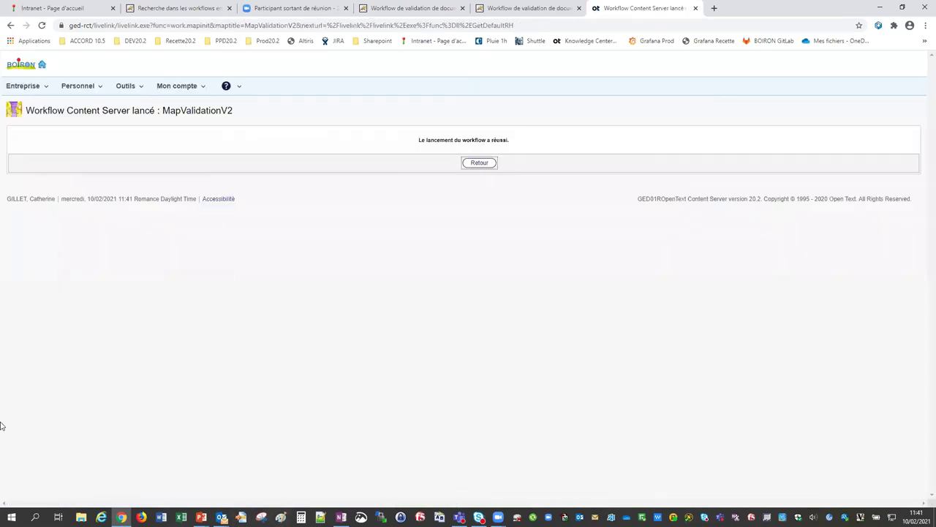
Open the Process Project – Validation task for FV-15941-2021 Présentation from Tâches assignées.
left_click(79, 87)
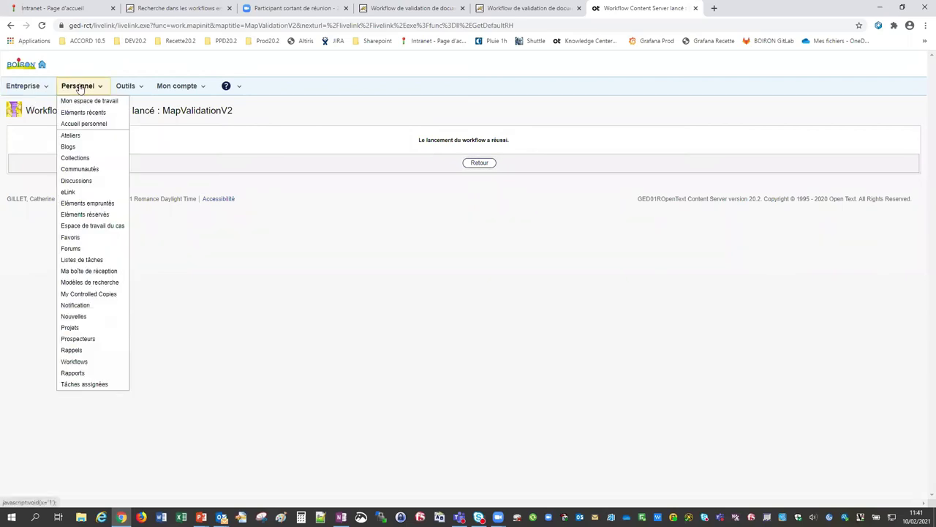
left_click(96, 390)
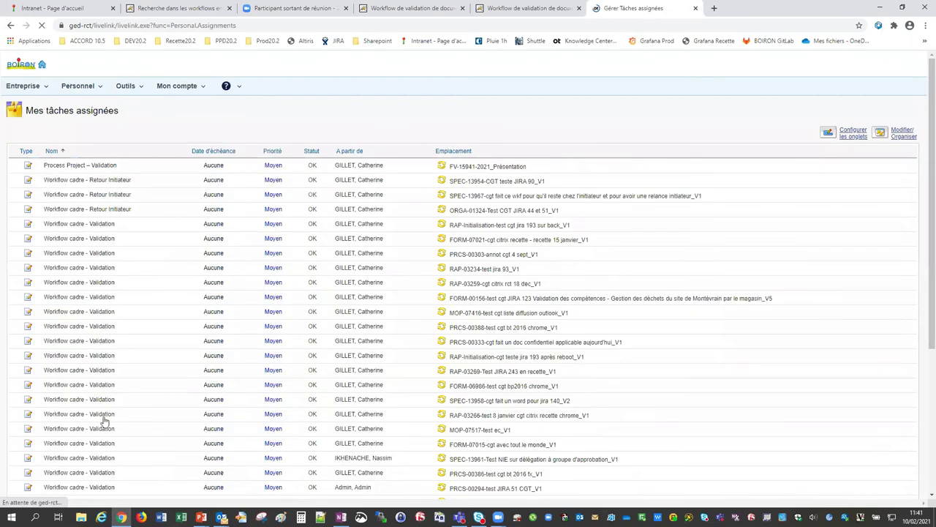
left_click(103, 185)
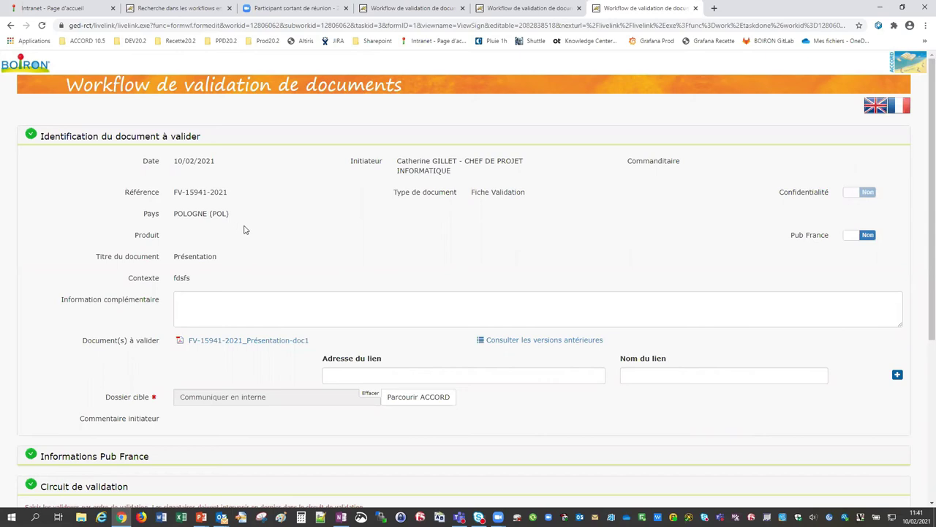
Open the document under validation read-only and dismiss the 'Echec de la connexion' errors.
scroll(245, 230, "down", 4)
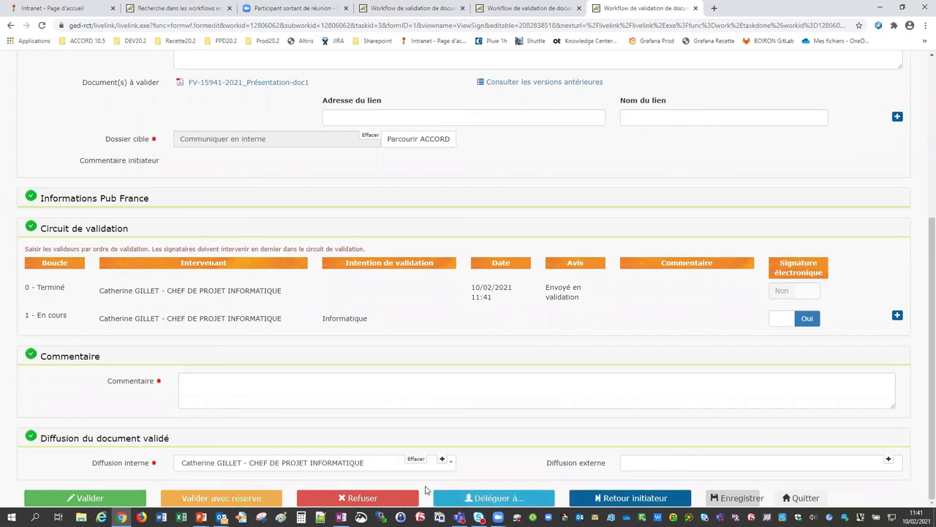
scroll(422, 488, "up", 1)
scroll(421, 487, "up", 4)
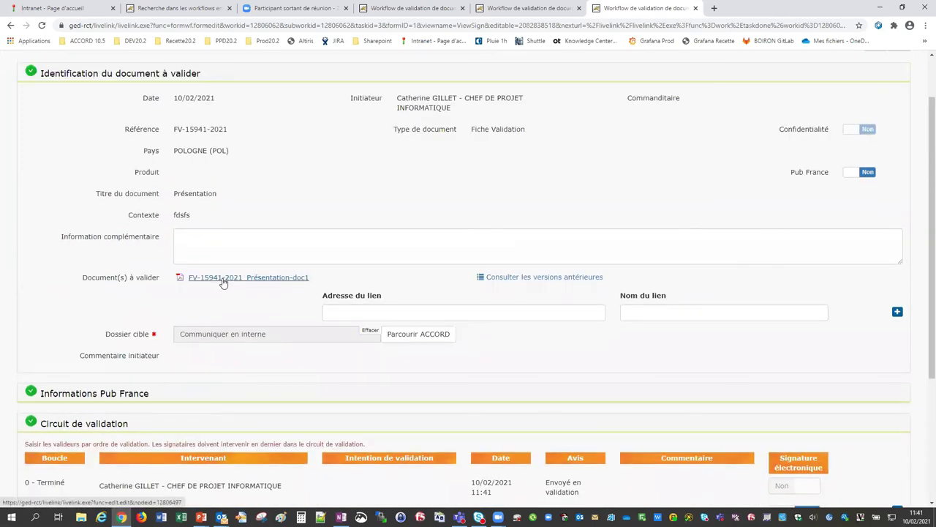
left_click(224, 281)
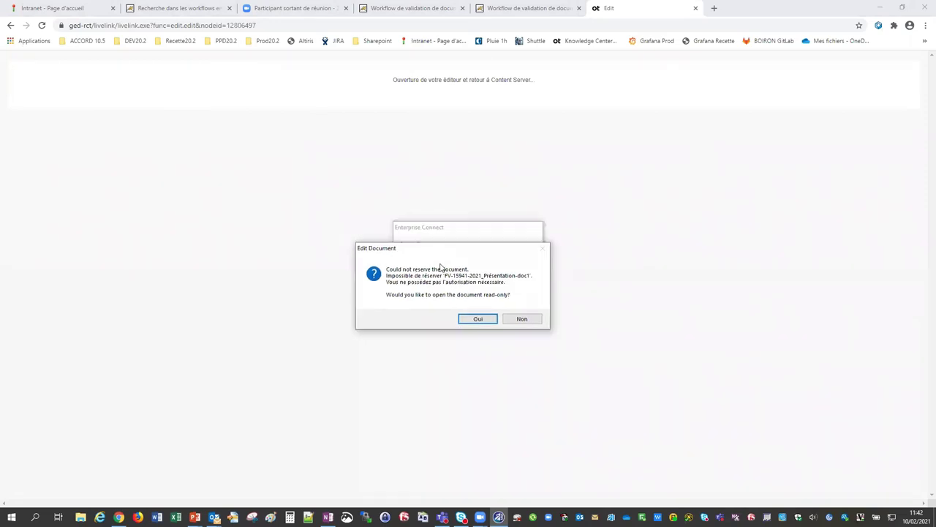
left_click(476, 319)
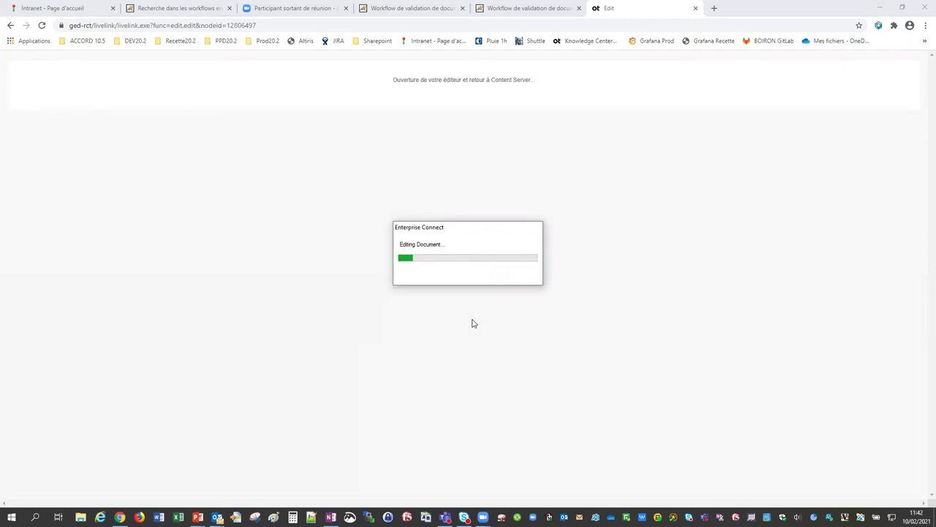
left_click(532, 297)
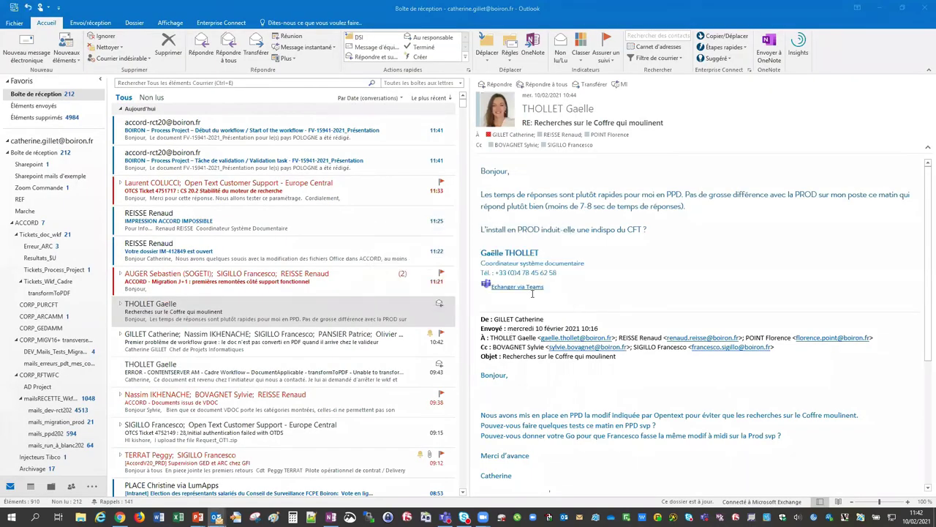
left_click(542, 294)
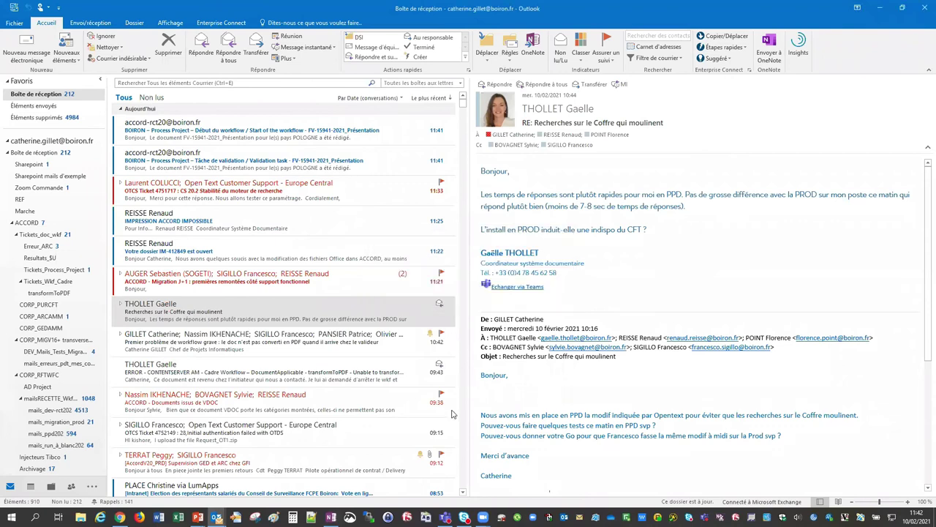
Minimize Outlook, scroll through the document in Acrobat Reader, then close it.
left_click(878, 9)
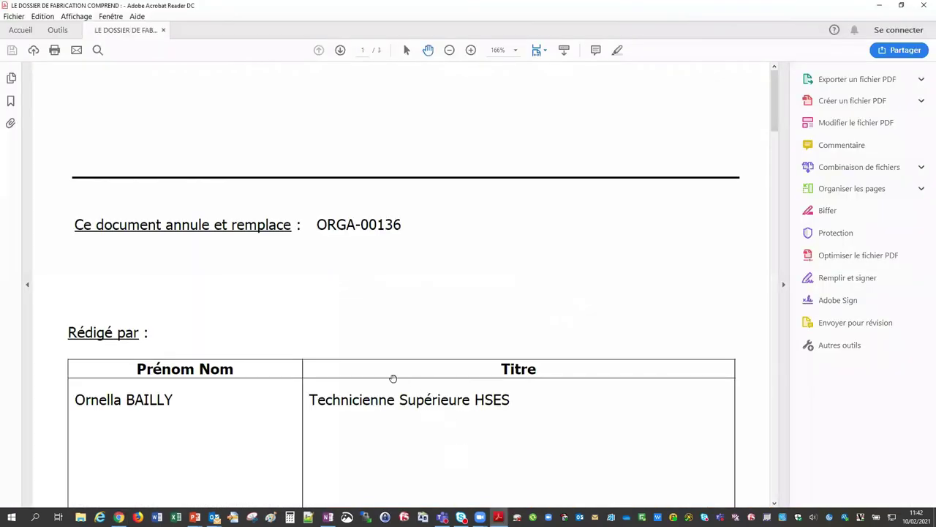
scroll(417, 213, "down", 1)
scroll(416, 213, "up", 1)
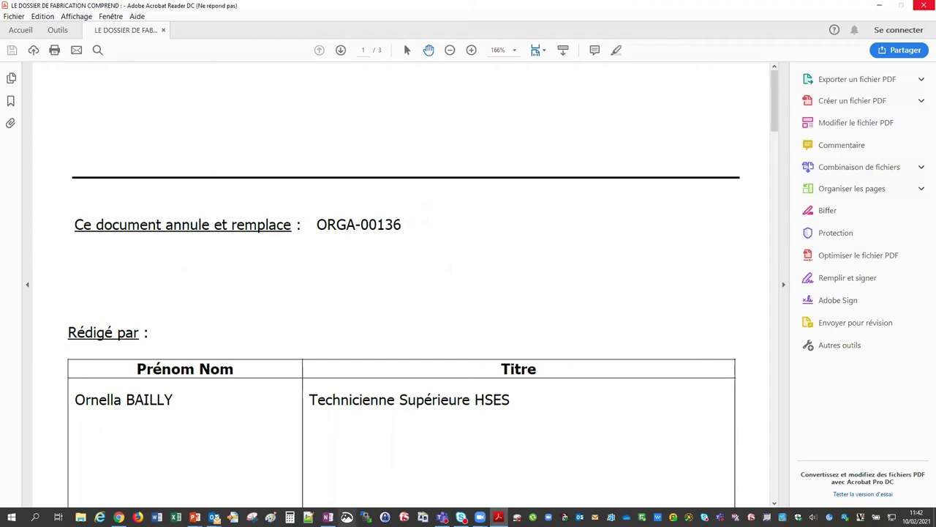
left_click(924, 5)
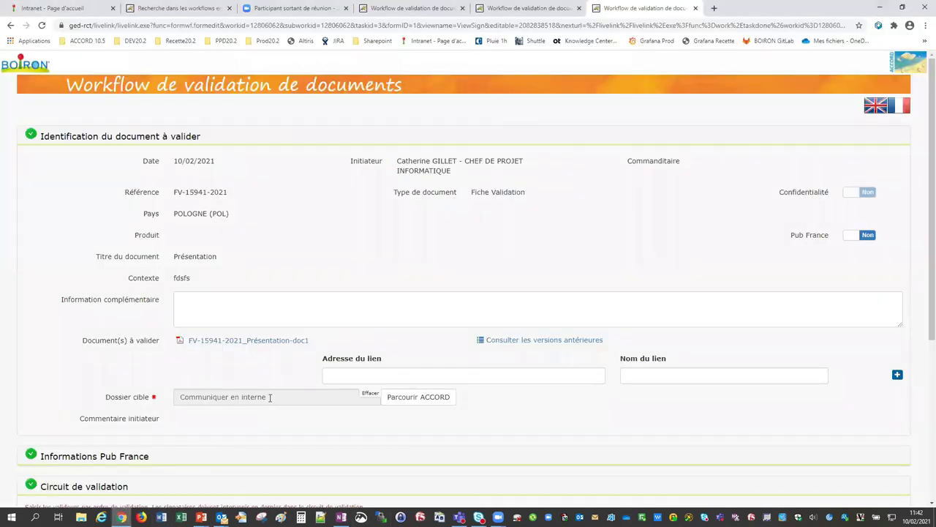
Validate the document and sign it electronically with the user's username and password.
scroll(270, 397, "down", 4)
left_click(267, 399)
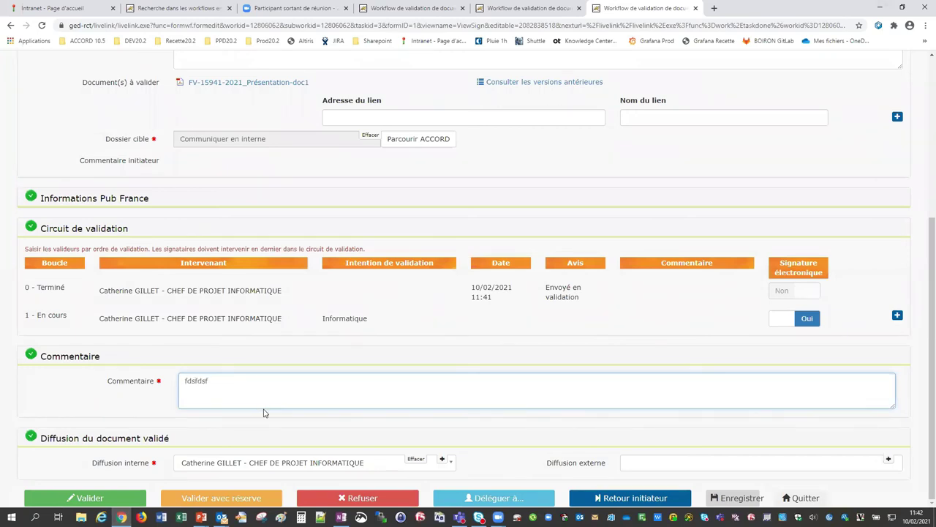
left_click(89, 498)
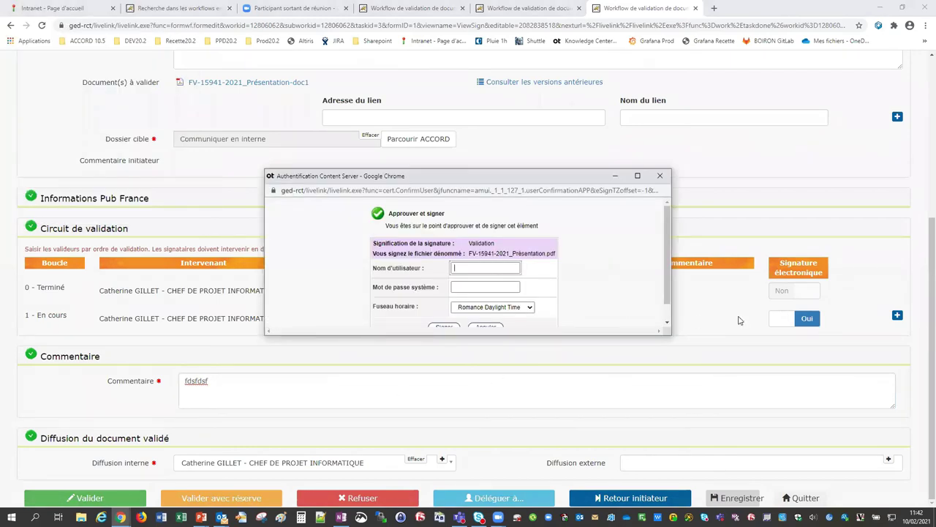
left_click(477, 269)
key("Tab")
type("*")
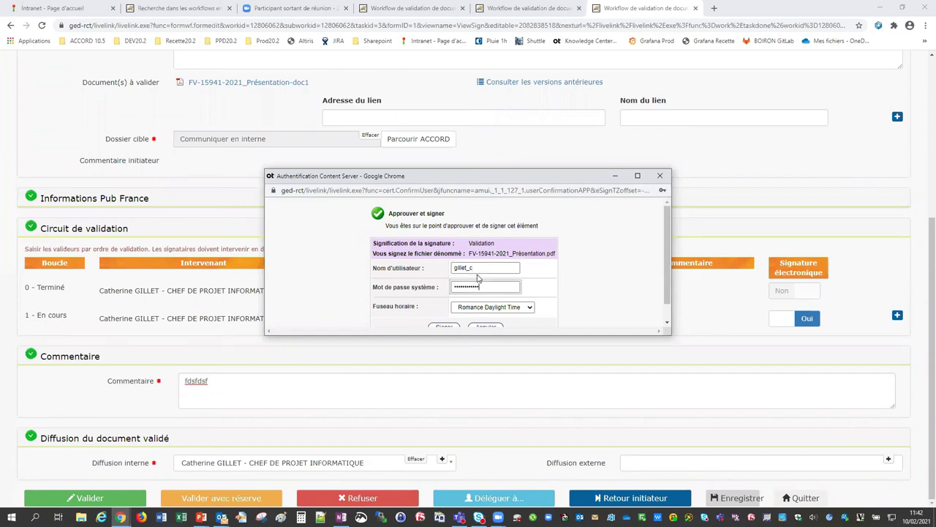
left_click(445, 327)
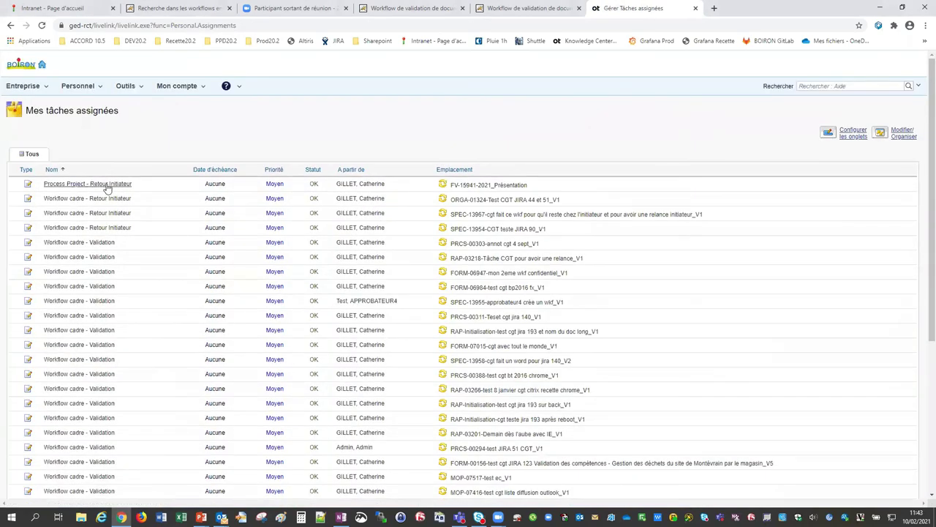
Open the Retour Initiateur task for Présentation and publish the validated document.
left_click(82, 184)
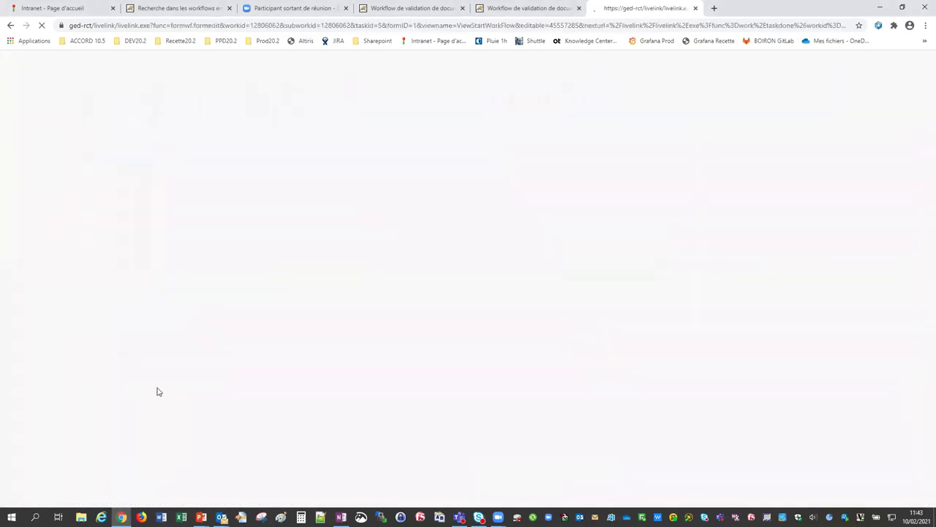
scroll(149, 410, "down", 3)
scroll(144, 423, "down", 1)
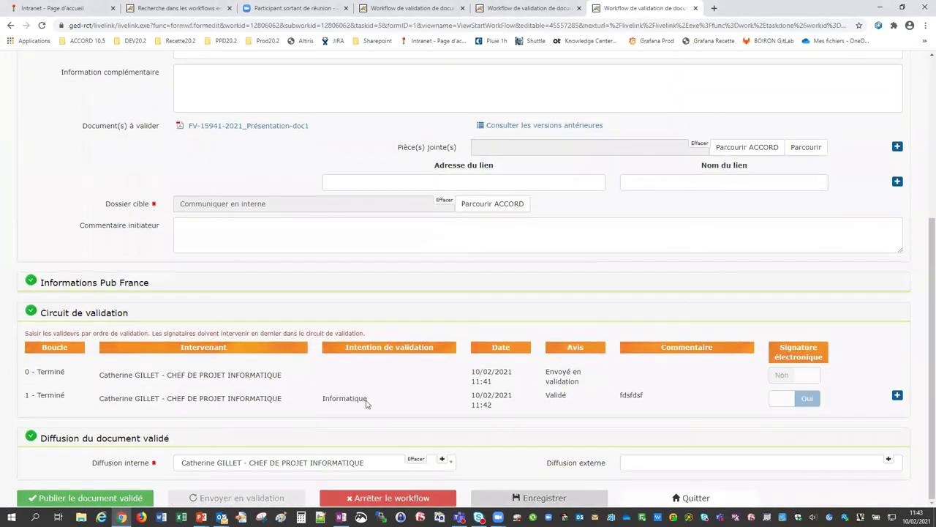
left_click(83, 498)
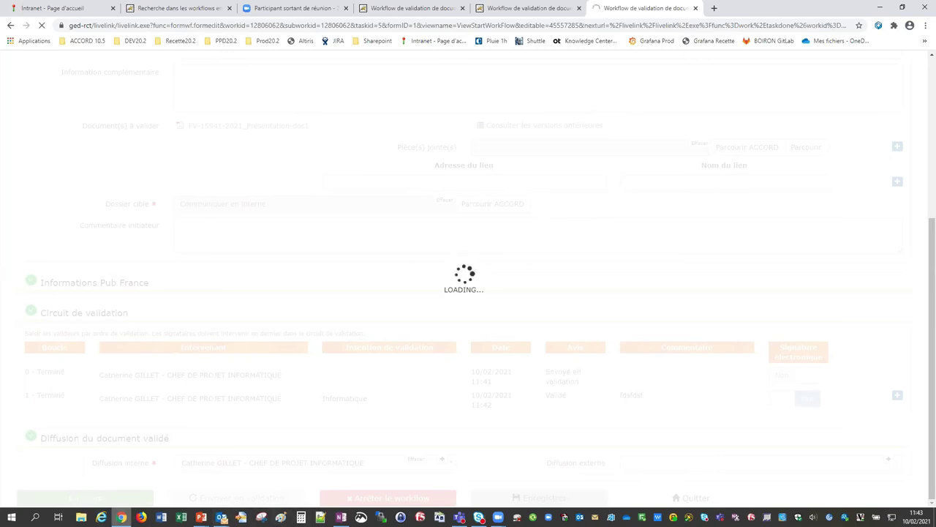
Return to the slideshow, advance to slide 15 and follow the RECH_WKFS_VAL_V2 link.
mouse_move(201, 517)
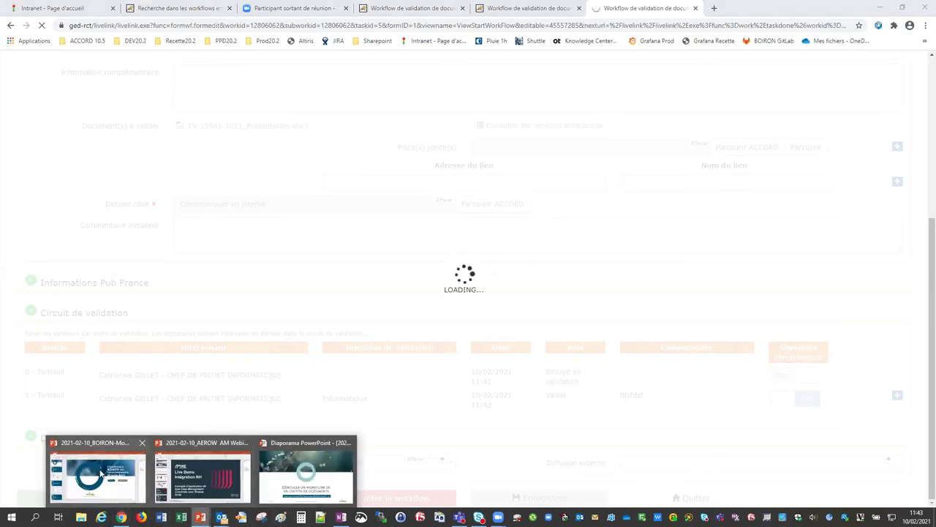
left_click(293, 472)
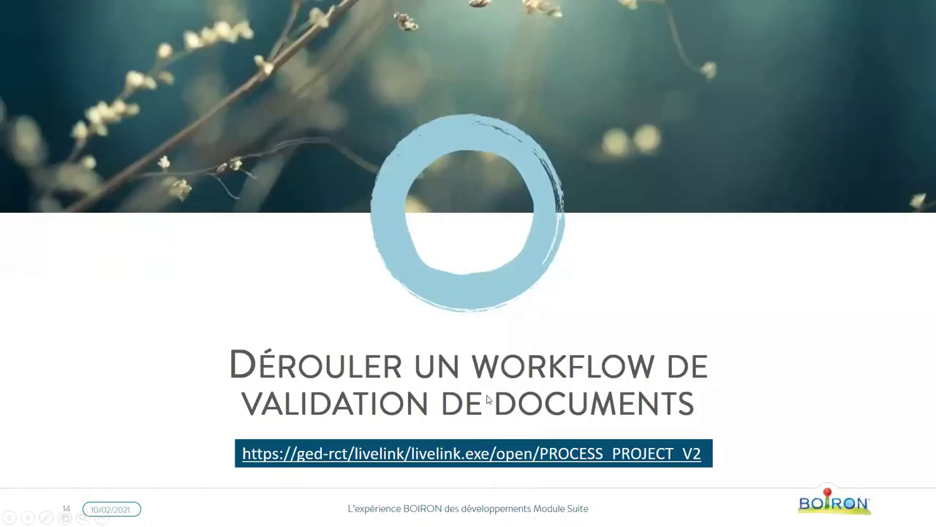
left_click(489, 398)
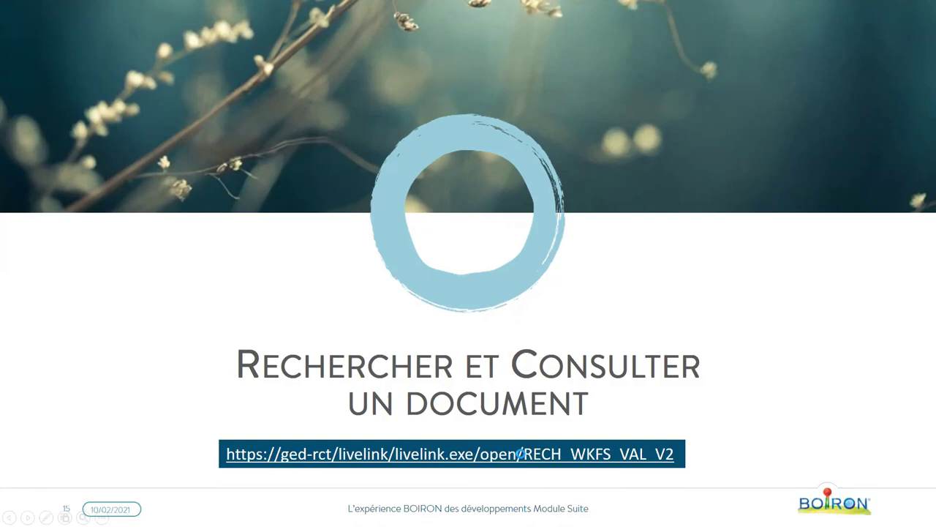
left_click(519, 454)
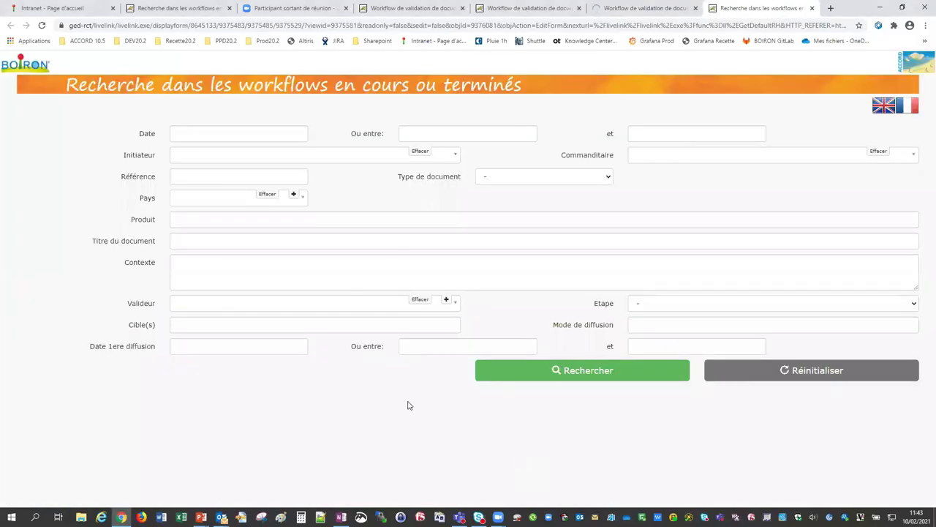
Search workflows with the IT project manager as Initiateur, returning 35 results.
left_click(203, 157)
type("init")
key("BackSpace")
key("BackSpace")
key("BackSpace")
key("BackSpace")
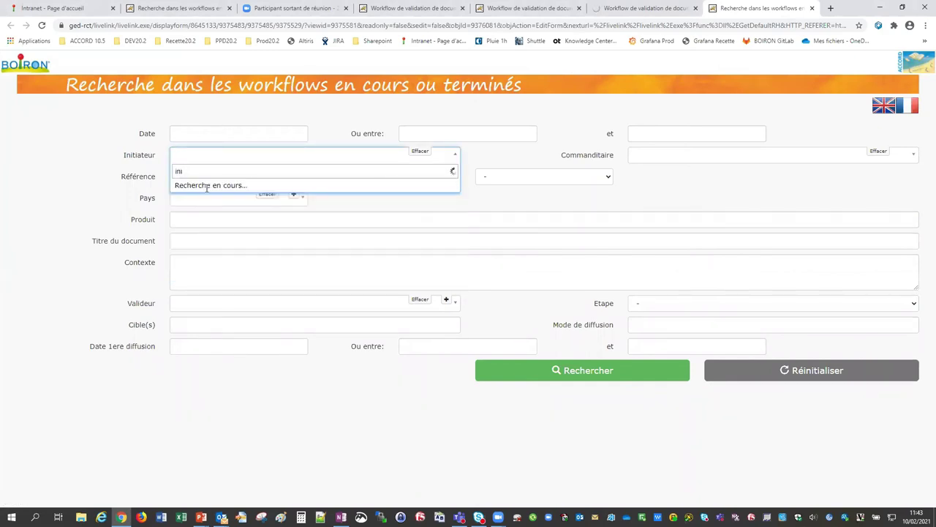
type("gillet")
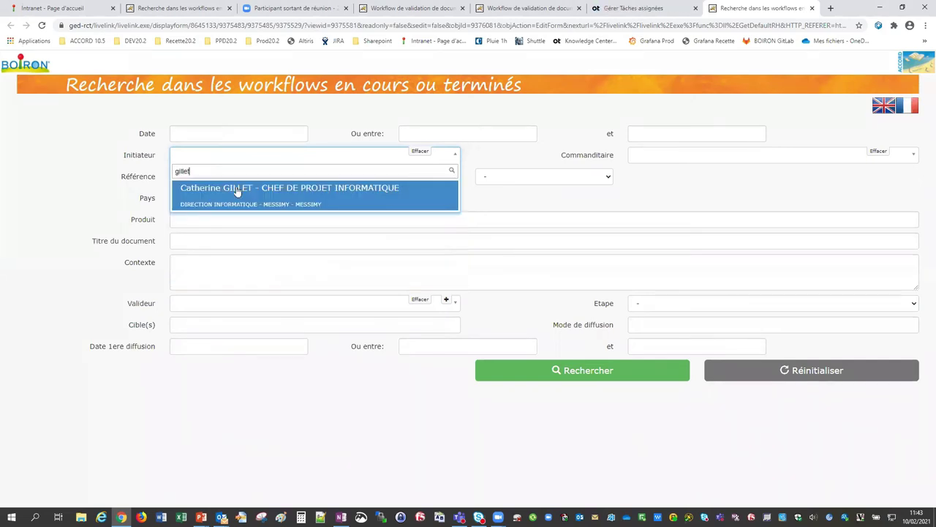
left_click(236, 192)
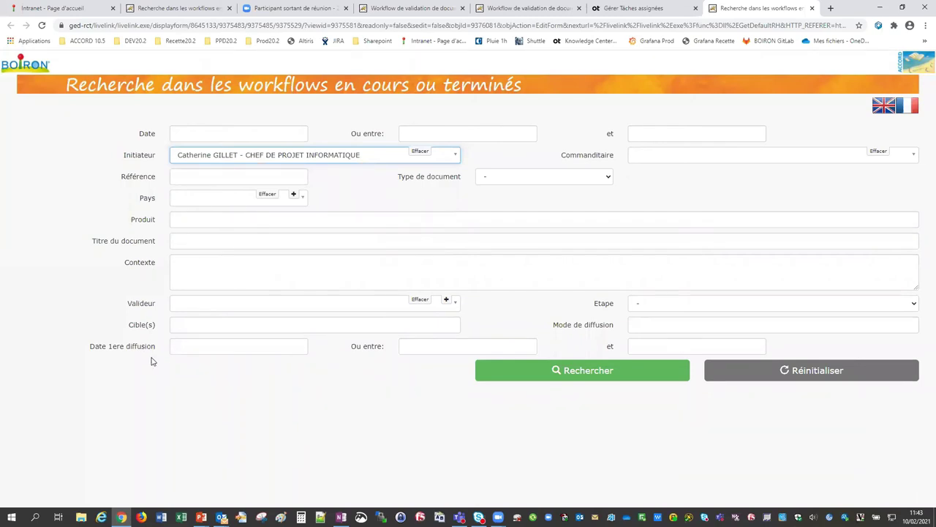
left_click(559, 179)
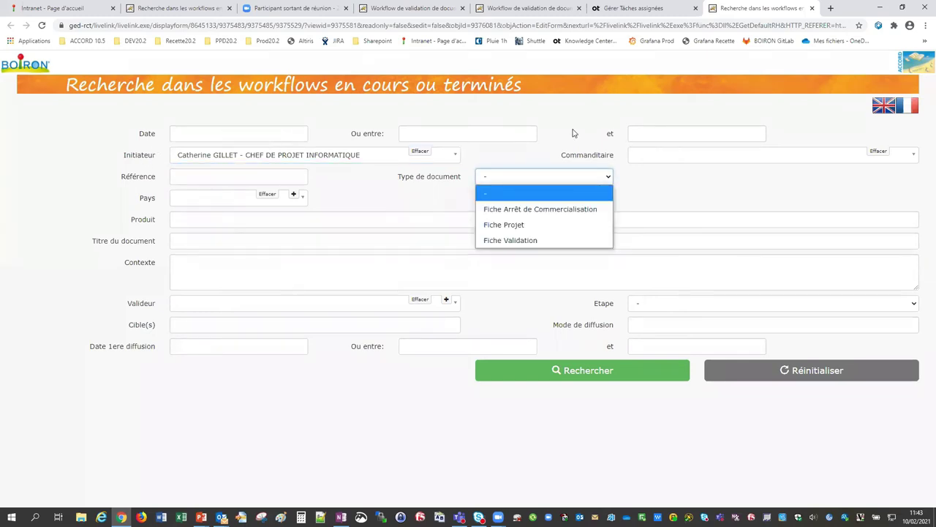
left_click(564, 376)
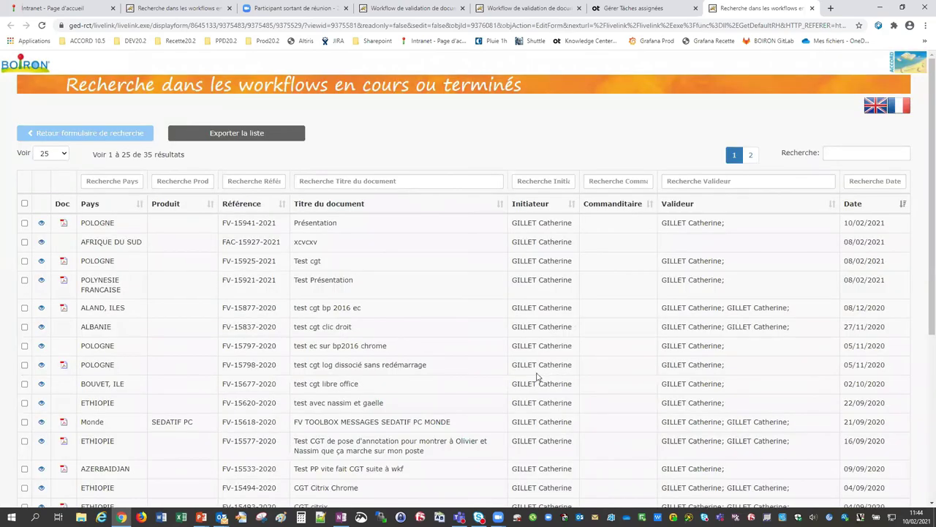
Sort results by date newest first and open the downloaded Présentation.pdf audit report.
left_click(904, 206)
left_click(64, 223)
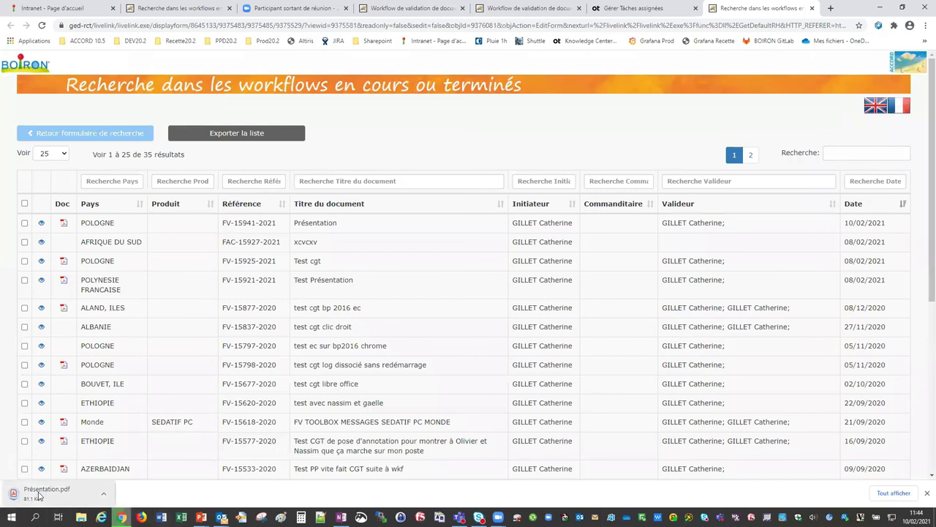
left_click(39, 496)
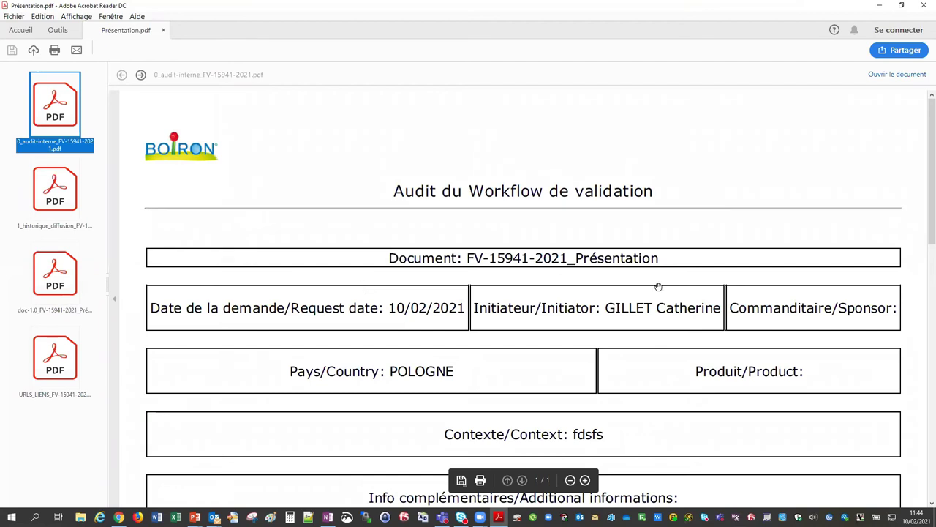
Scroll through the workflow audit PDF in Acrobat Reader to review its contents.
scroll(659, 286, "down", 3)
scroll(640, 319, "down", 5)
scroll(640, 318, "down", 3)
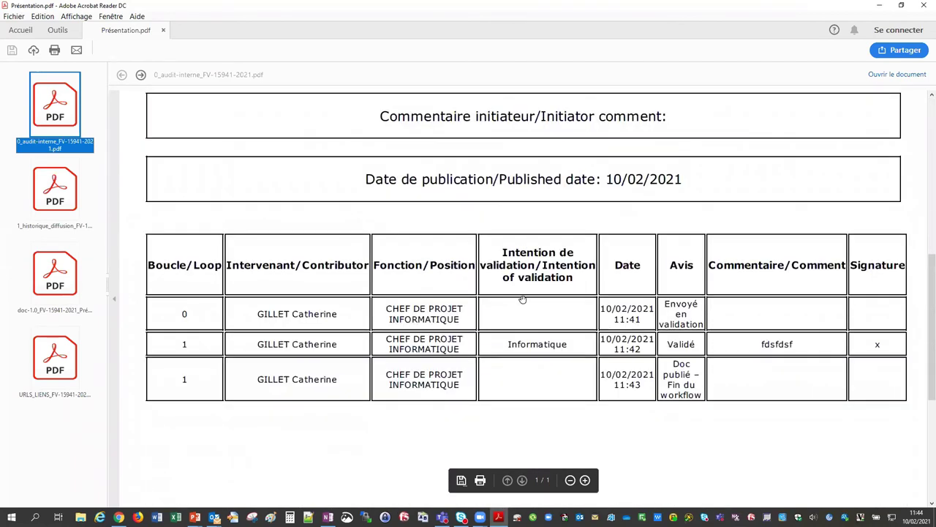
scroll(569, 297, "up", 5)
scroll(721, 147, "up", 1)
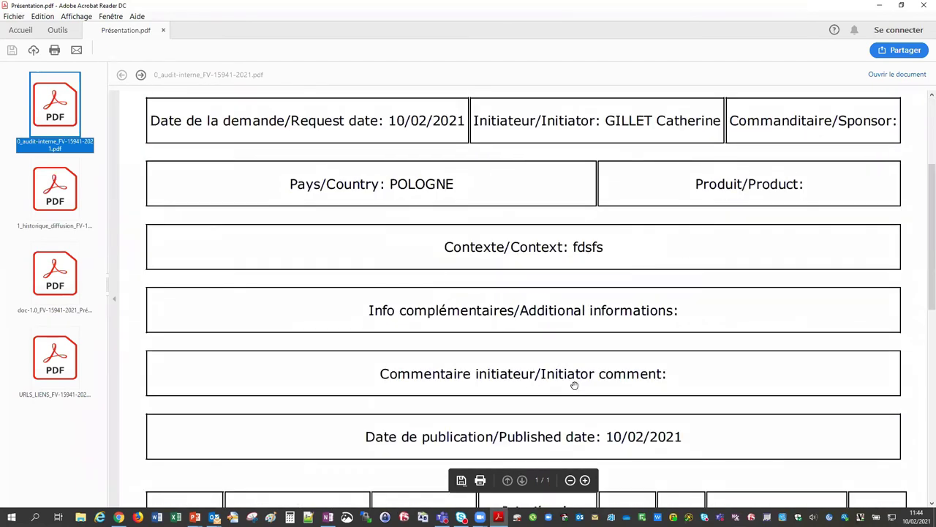
View the historique_diffusion and doc-1.0 attachments, then return to the workflow search results.
left_click(45, 194)
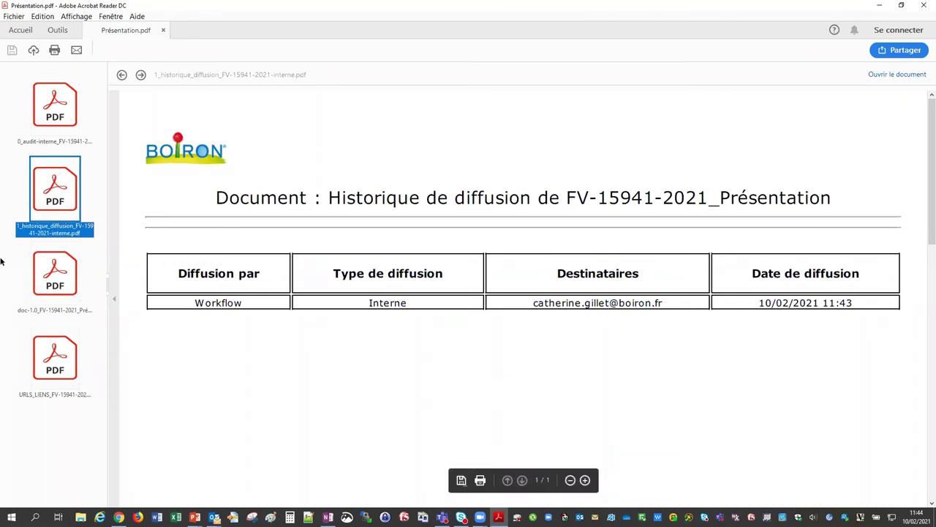
left_click(41, 277)
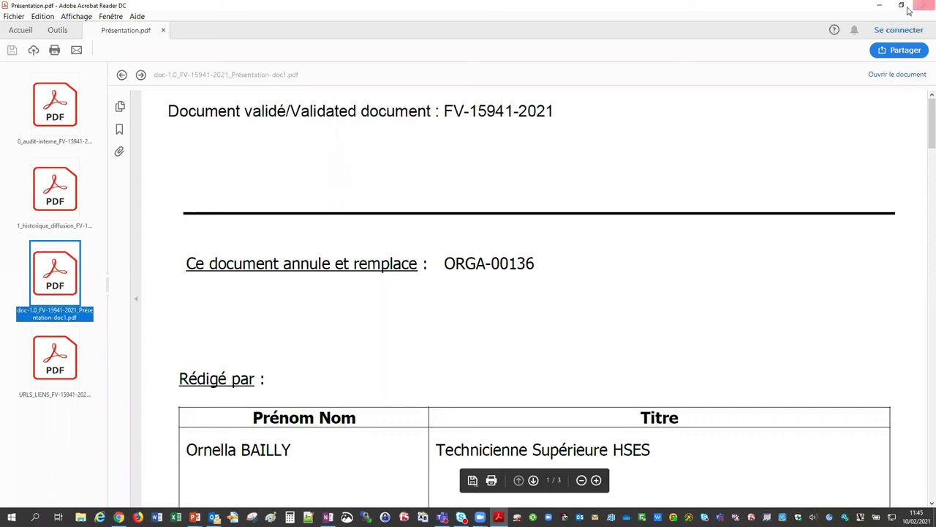
left_click(877, 10)
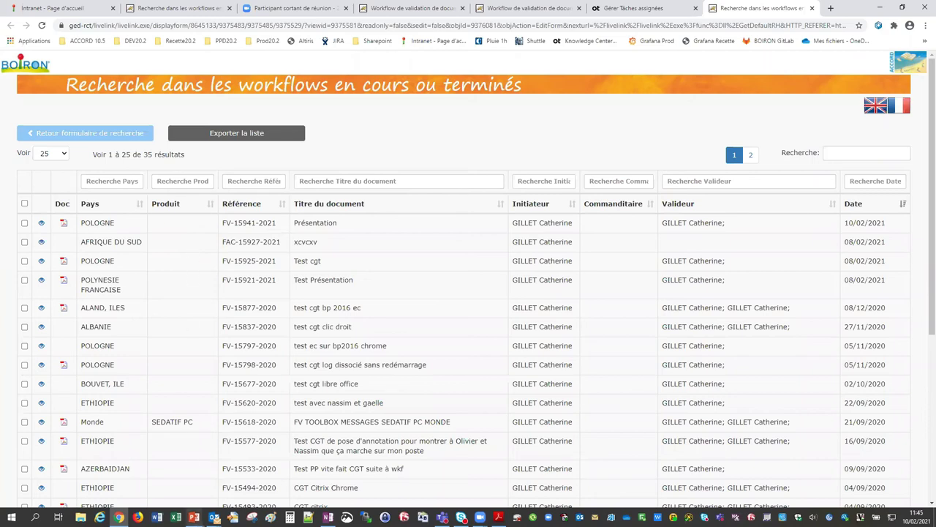
Bring the PowerPoint Diaporama back to the front and advance to the Conclusion slide.
mouse_move(194, 517)
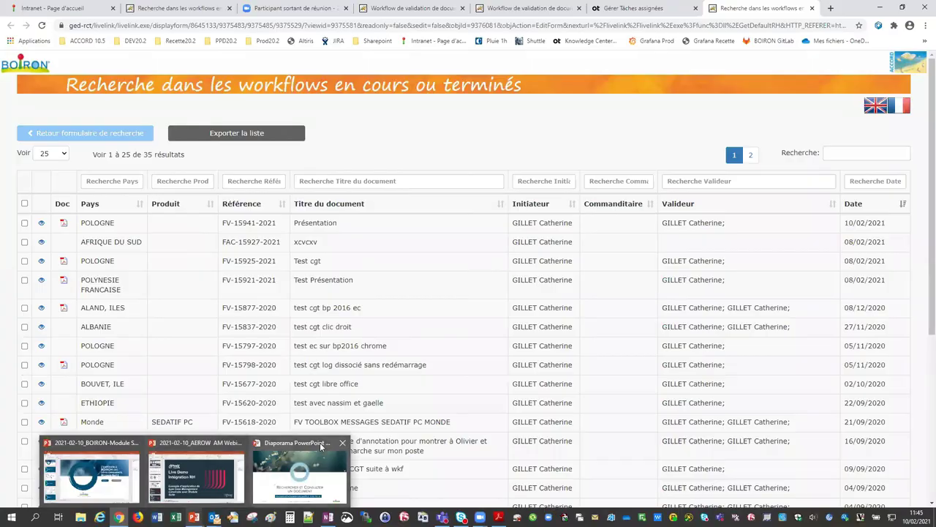
left_click(320, 452)
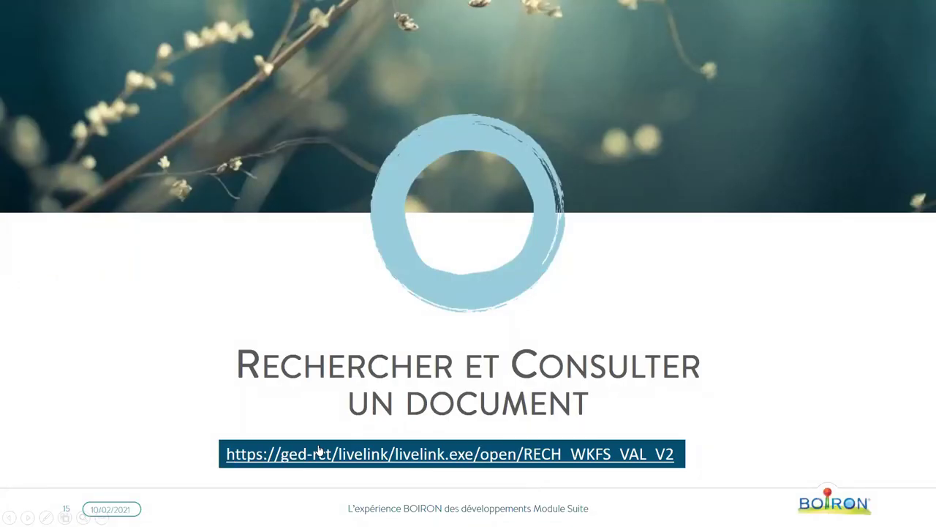
key("Right")
key("Right")
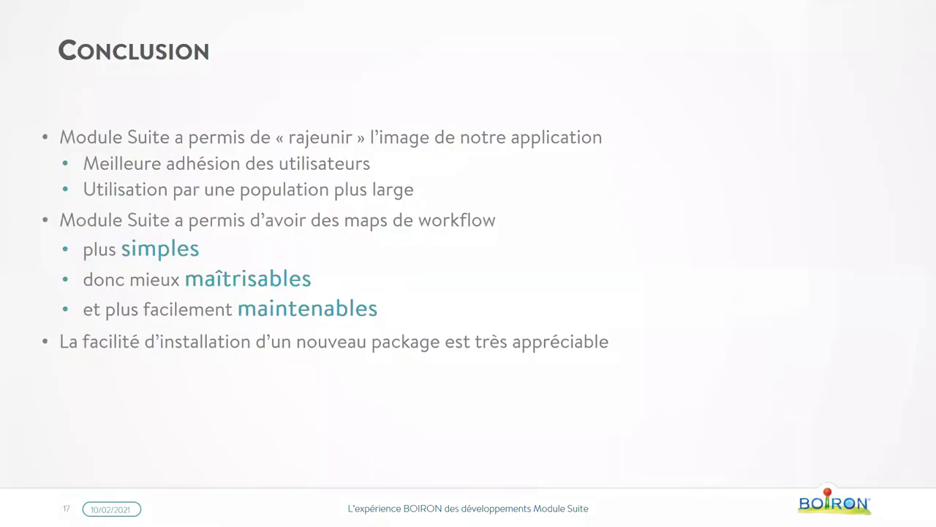